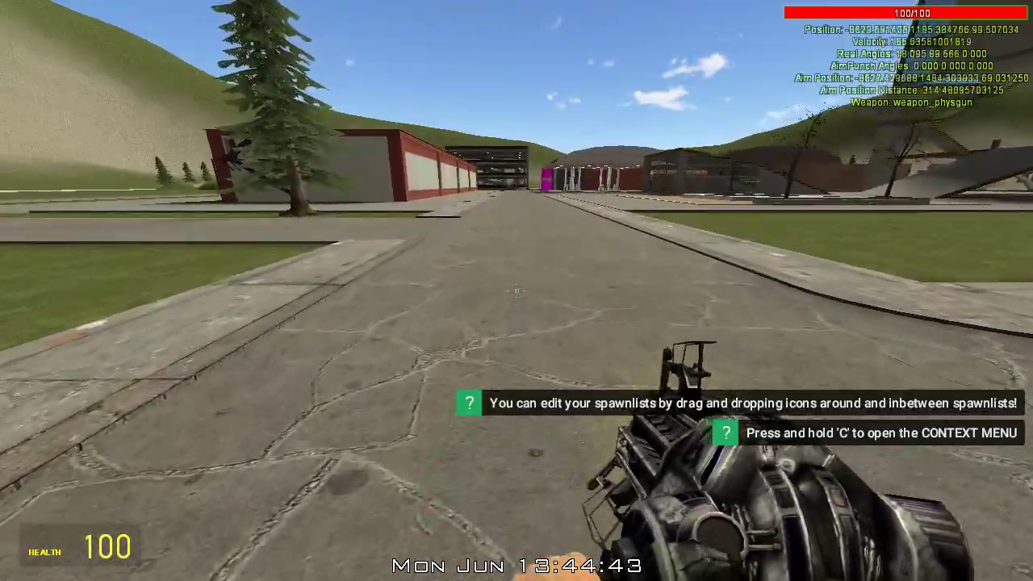
Open the SProps Plates - Normal spawnlist and browse to the Plates (42) group
key("q")
left_click(81, 451)
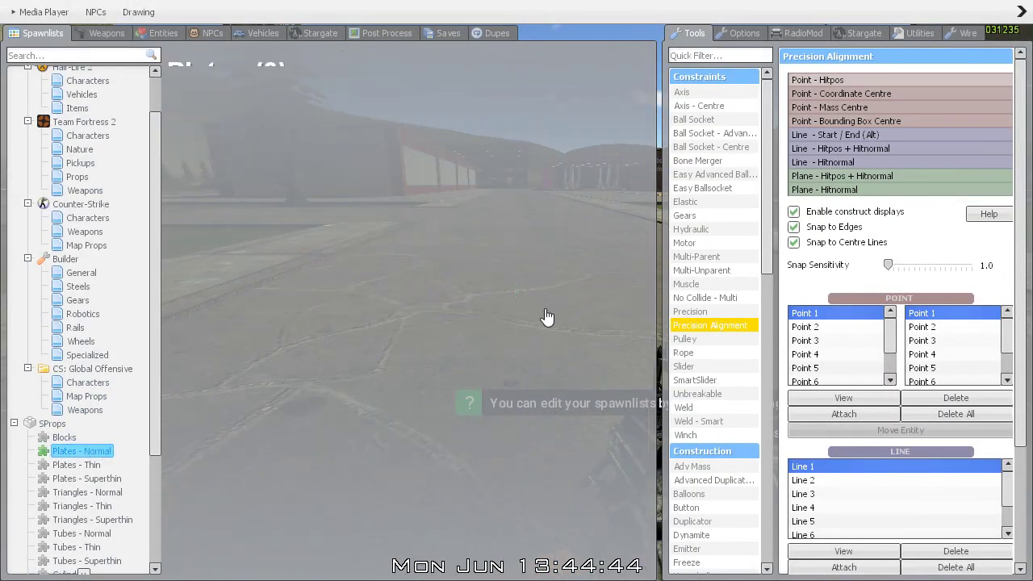
left_click_drag(643, 115, 643, 284)
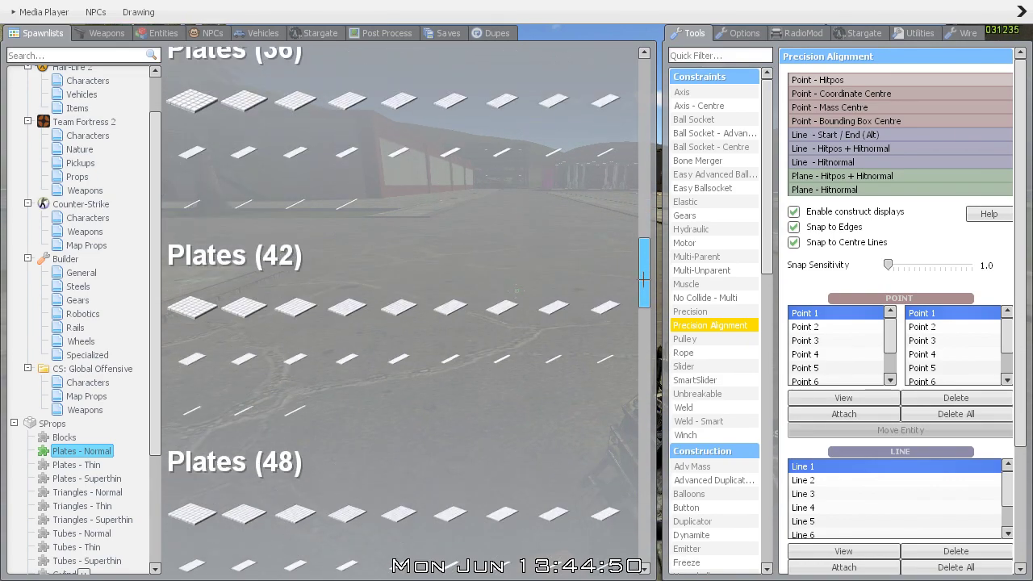
left_click(605, 312)
key("z")
key("q")
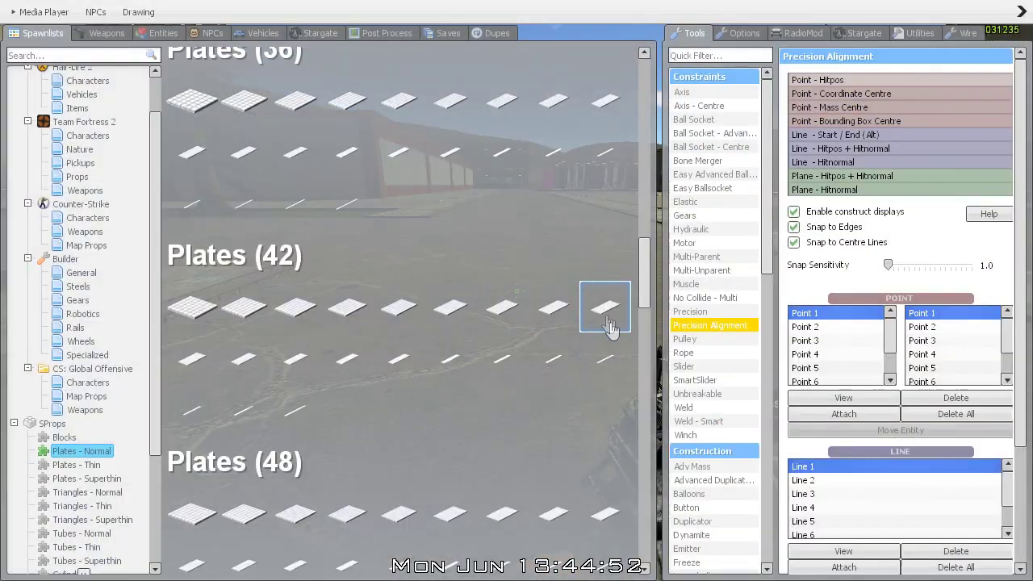
left_click_drag(643, 243, 642, 374)
left_click(287, 481)
key("q")
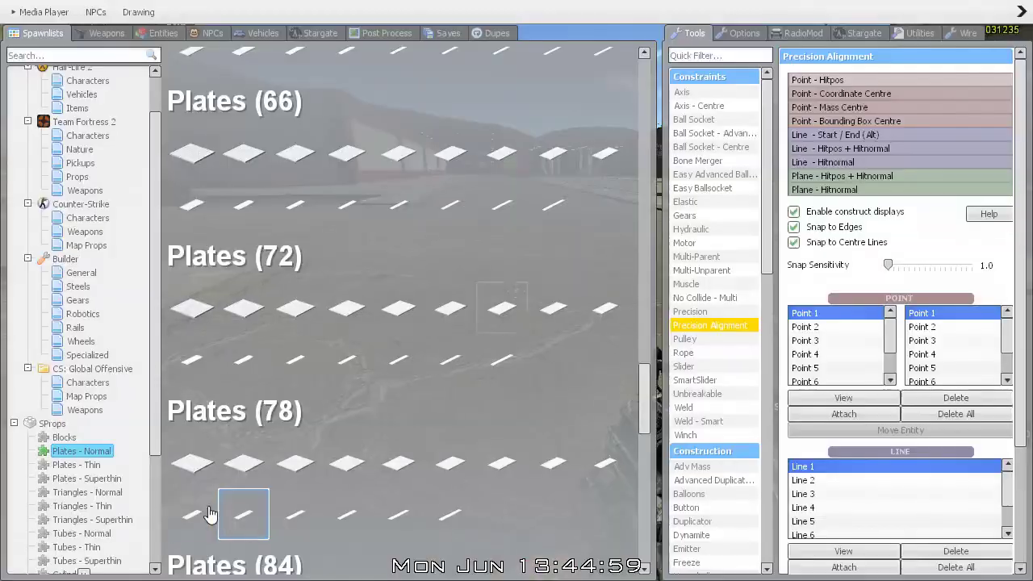
left_click(202, 517)
key("z")
Spawn the 78x192x3 plate from the Plates (78) group and freeze it above the road
key("q")
left_click(604, 463)
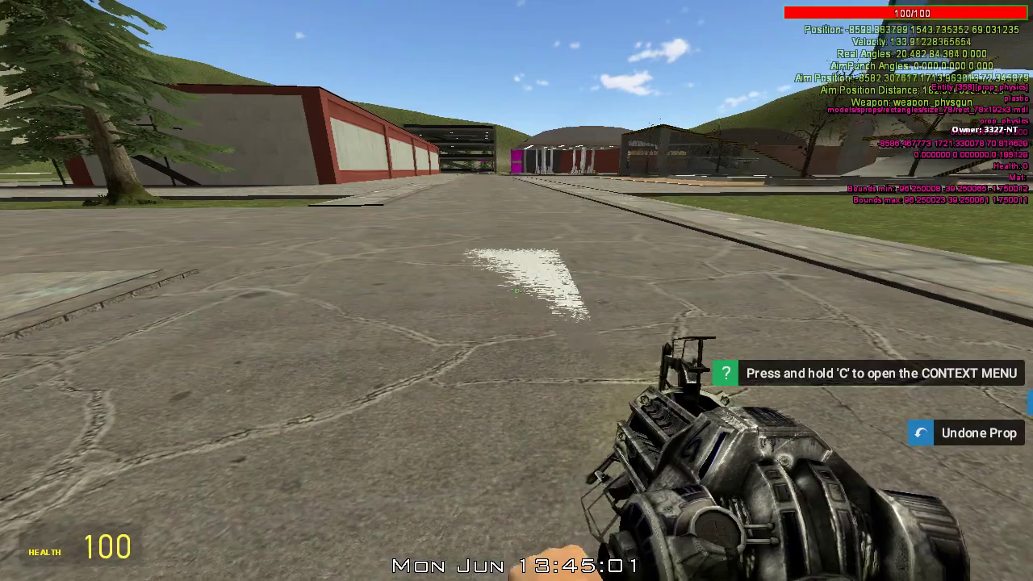
left_click(516, 290)
right_click(517, 290)
key("w")
key("a")
Select the plate with Precision Alignment and straighten its yaw using the entity angle rotation
key("f")
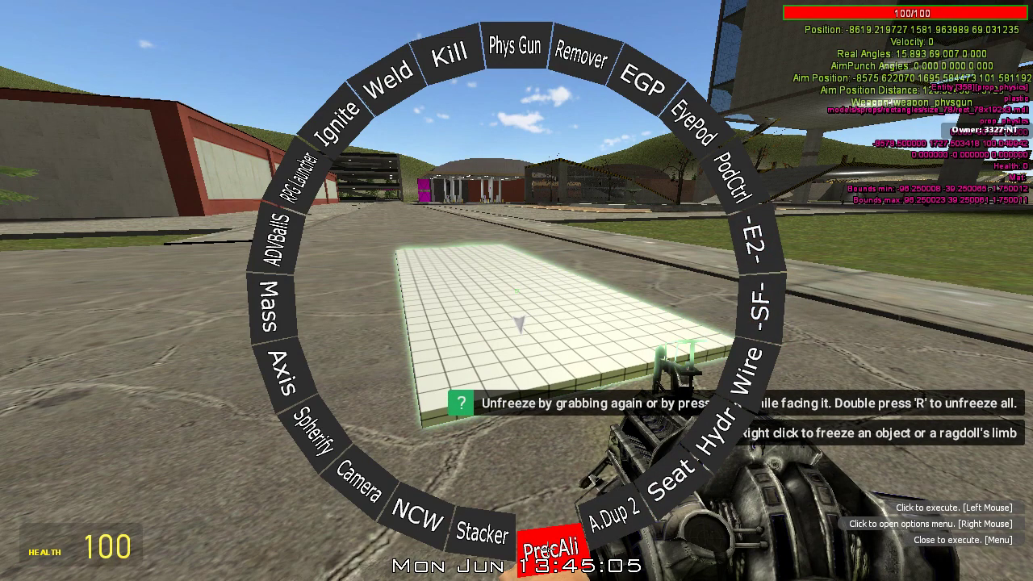
right_click(548, 551)
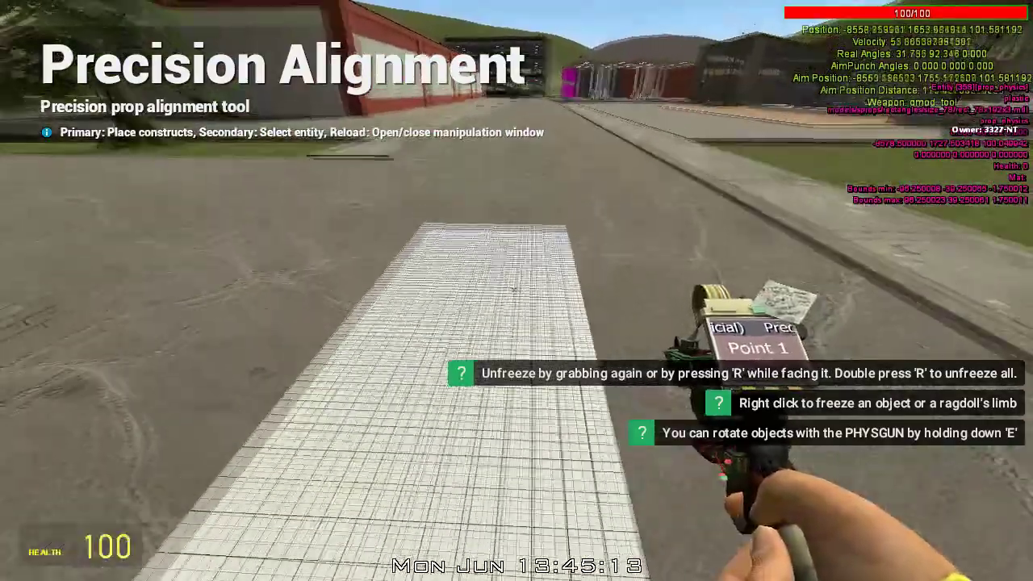
key("r")
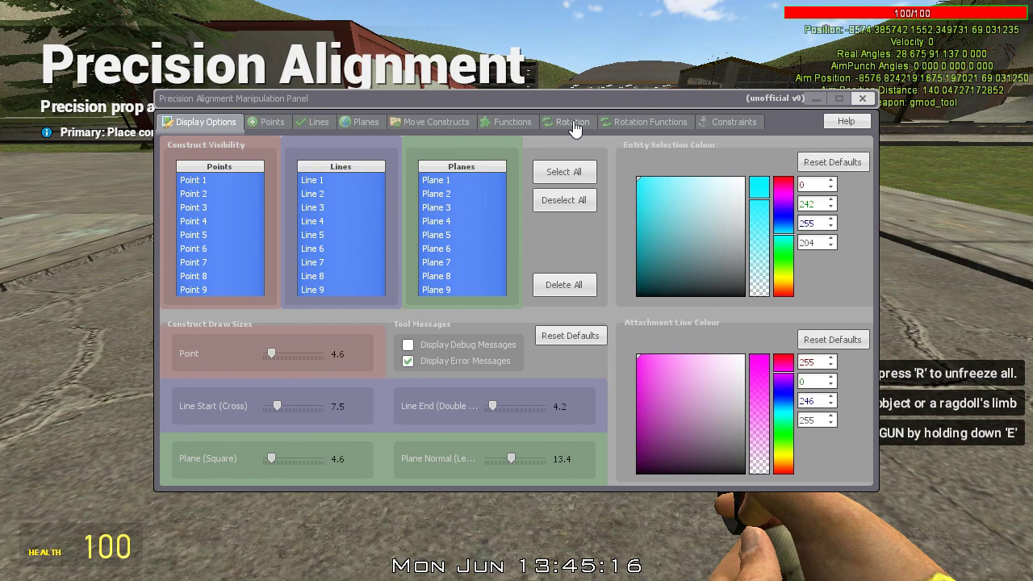
left_click(572, 123)
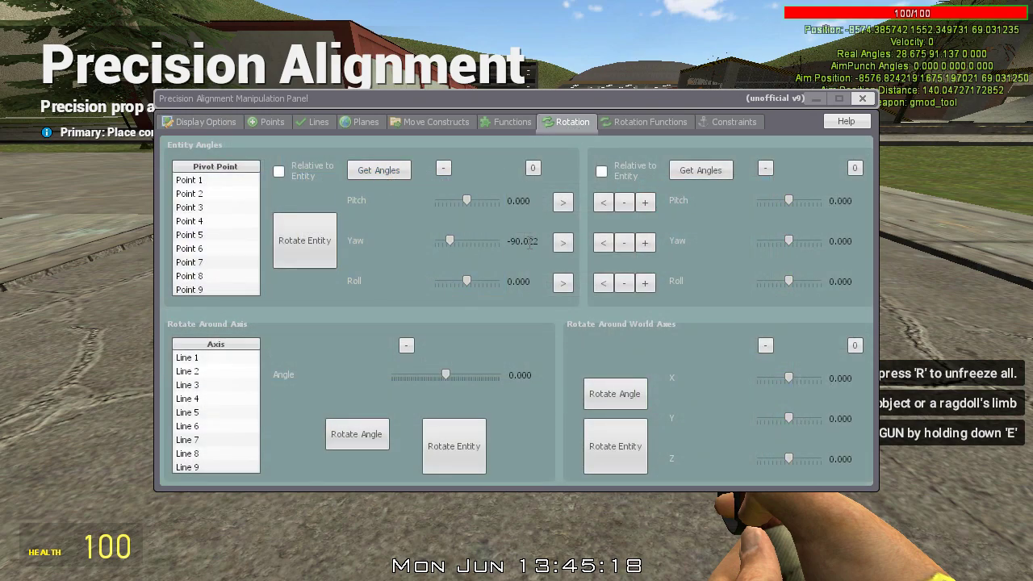
left_click(304, 249)
key("r")
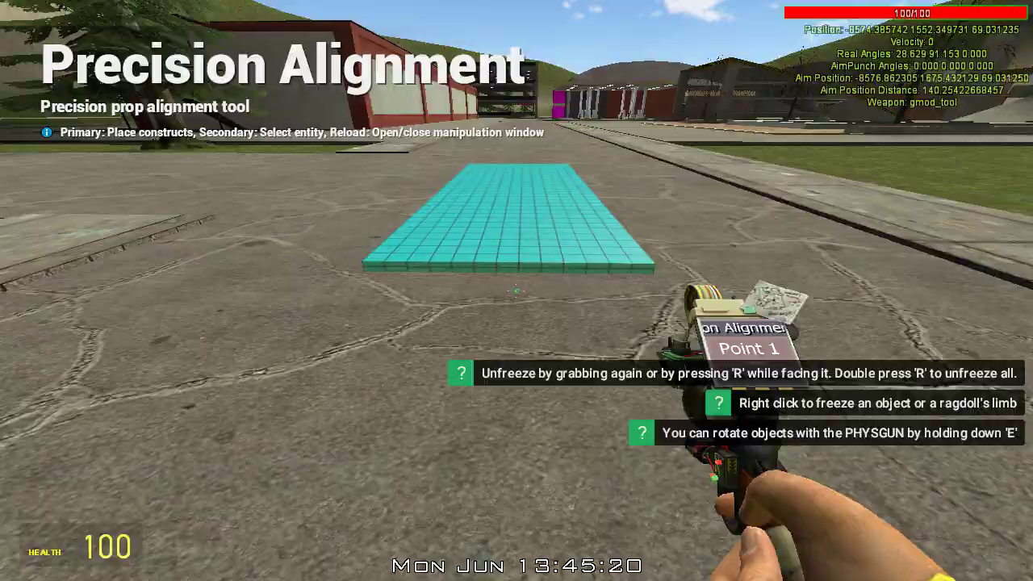
Raise the plate by 100 units with the Precision tool's push/pull function
key("a")
right_click(516, 290)
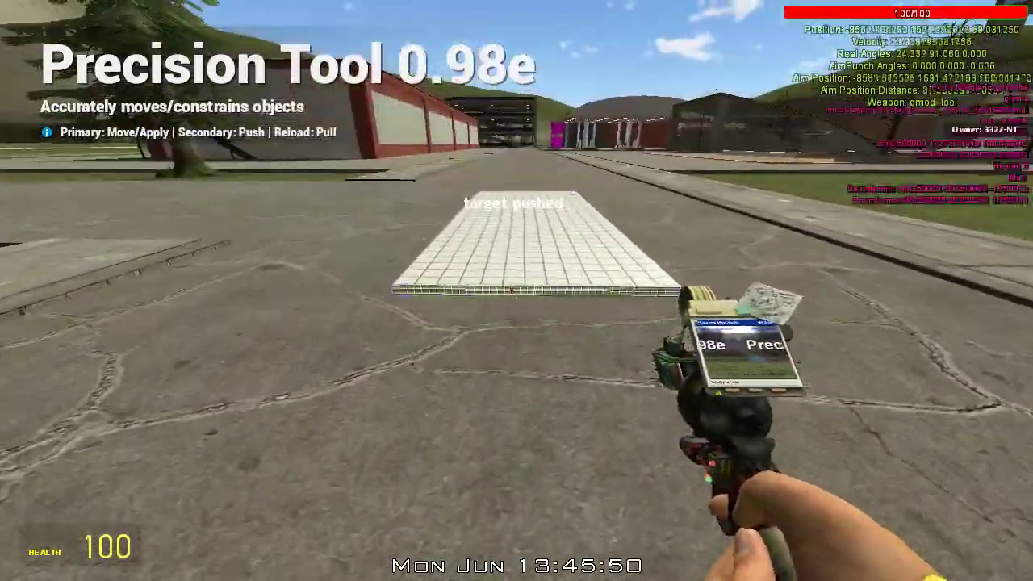
key("w")
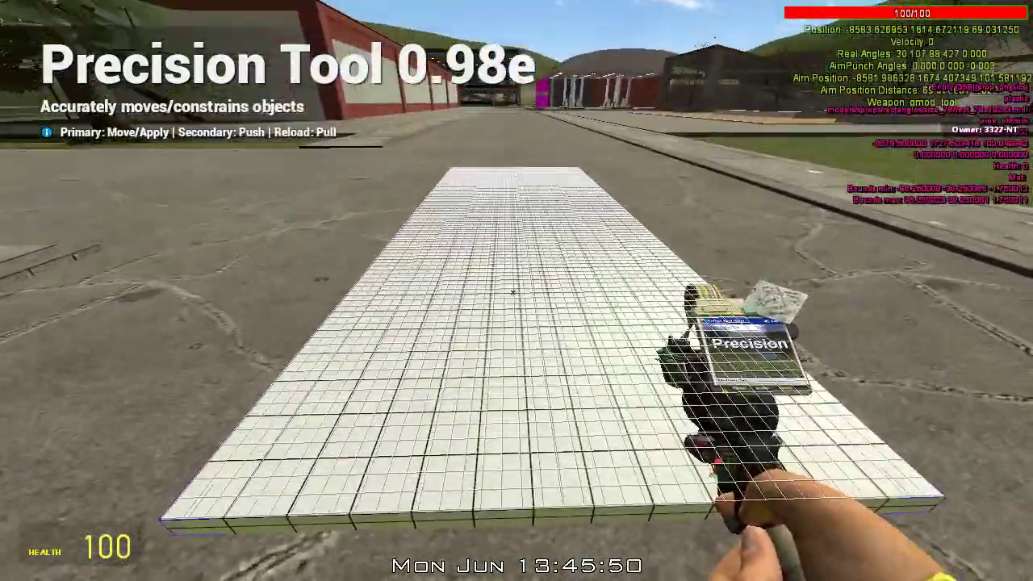
key("r")
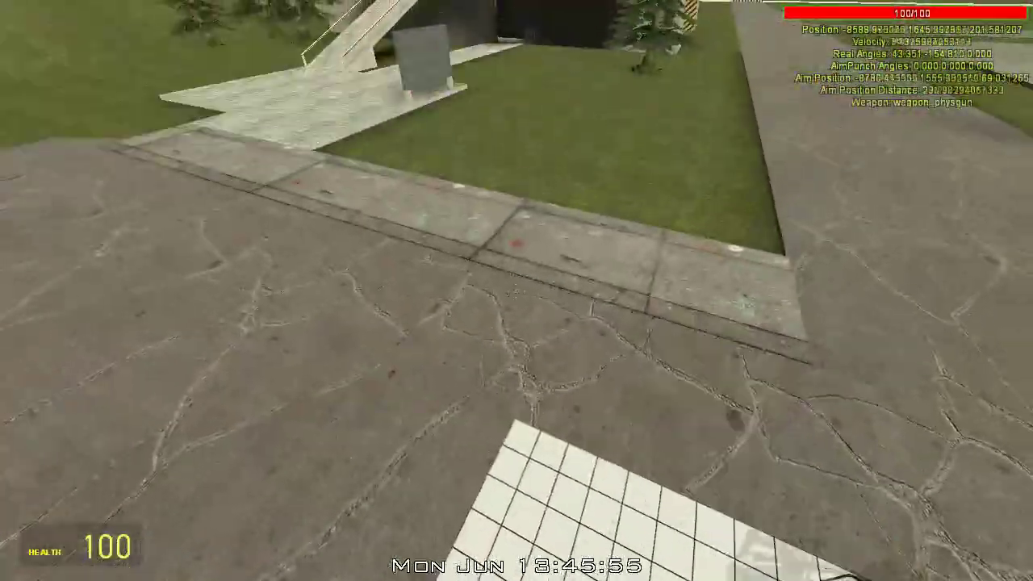
Spawn a size 40 wheel from the Wheel A group of the SProps Transportation spawnlist beside the plate
key("q")
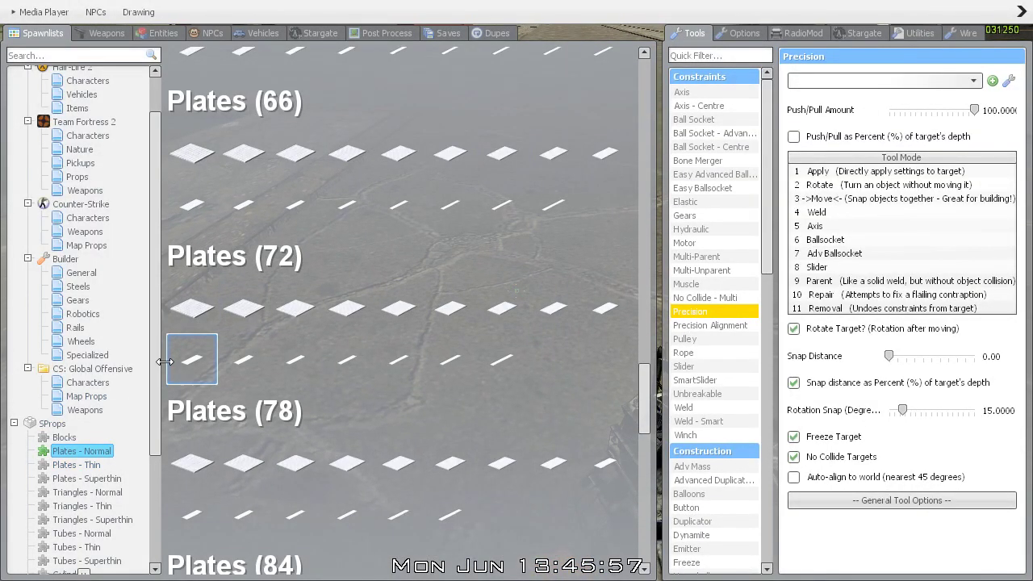
scroll(81, 420, "down", 4)
left_click(74, 460)
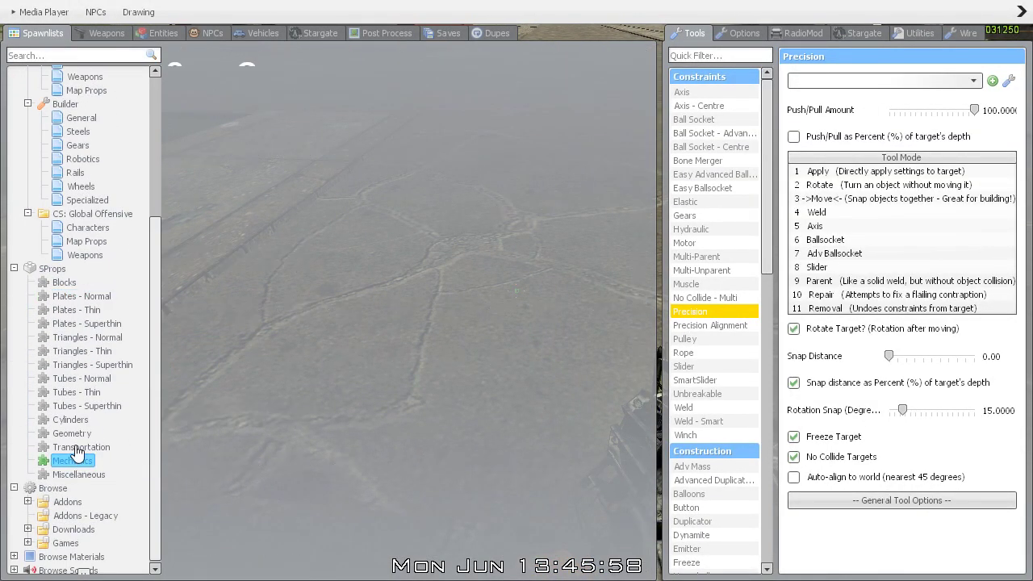
left_click_drag(646, 78, 643, 236)
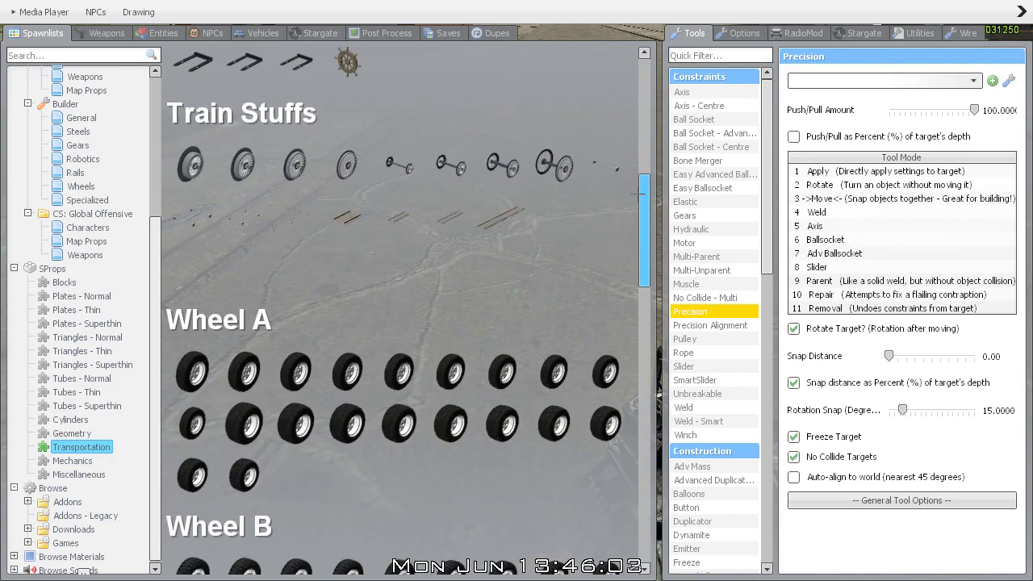
left_click_drag(639, 192, 635, 214)
left_click(460, 253)
left_click_drag(516, 290, 516, 291)
Set the Precision tool to Apply mode and apply its settings to the wheel
key("q")
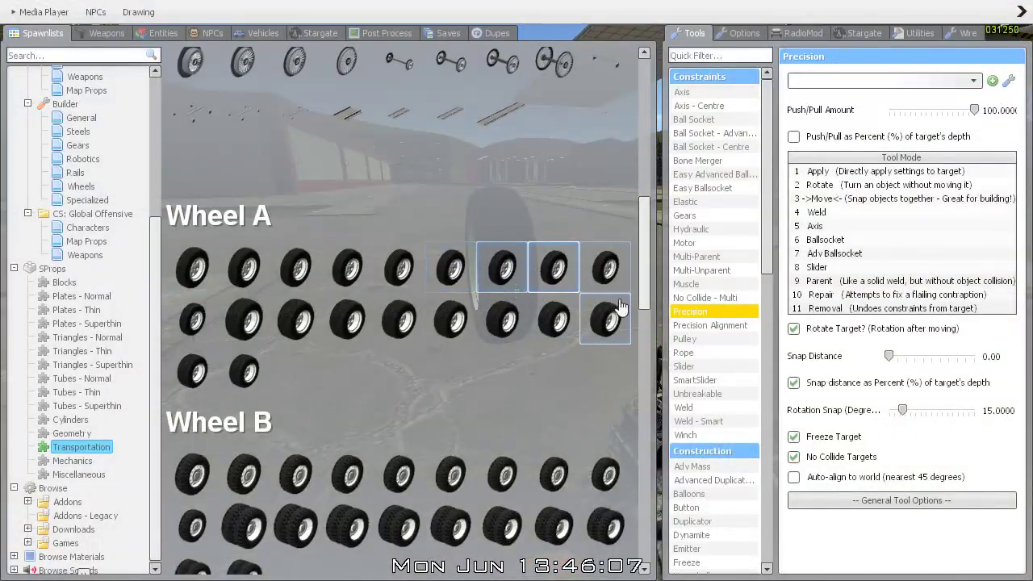
key("d")
left_click(818, 169)
key("q")
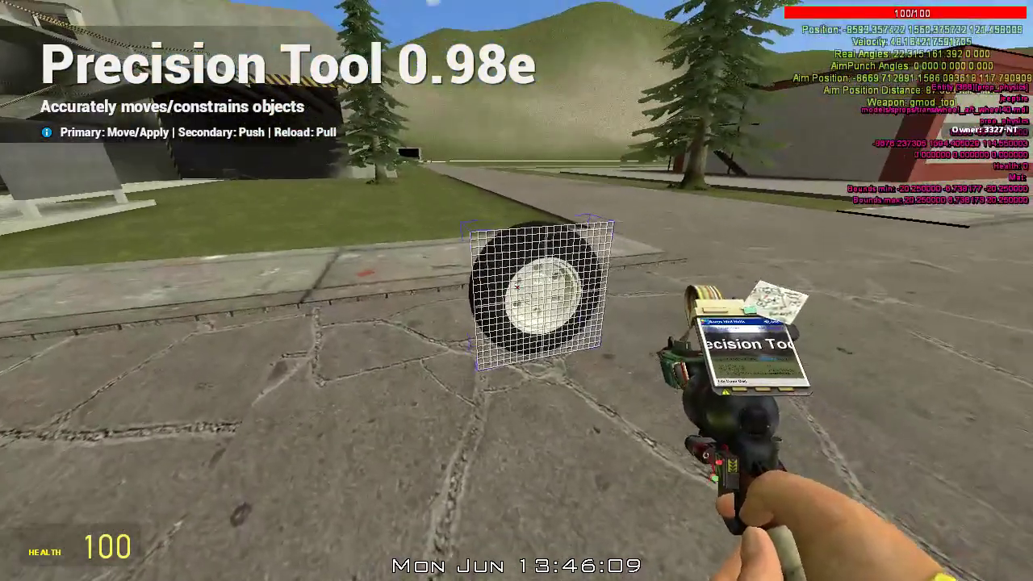
key("w")
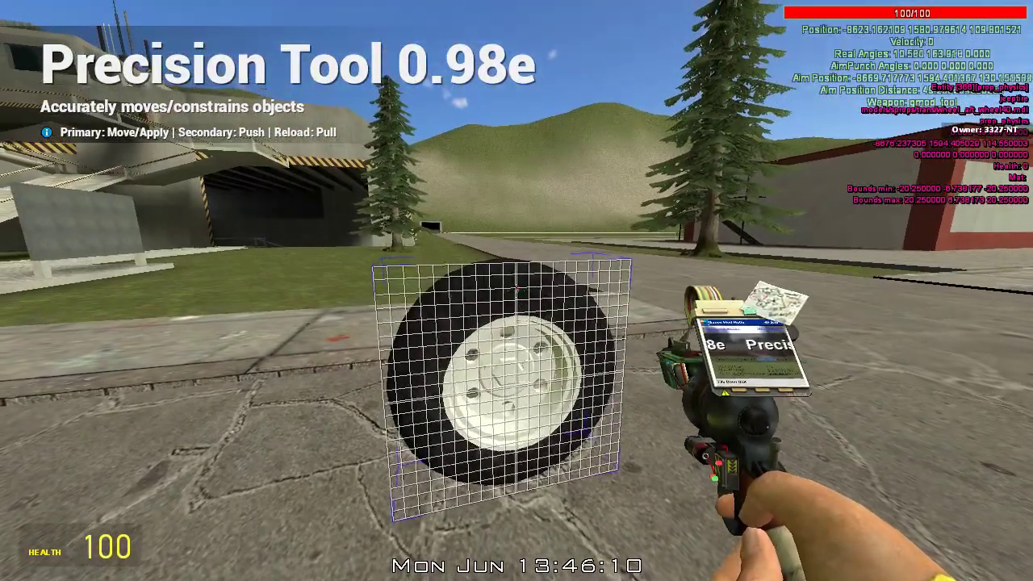
left_click(517, 290)
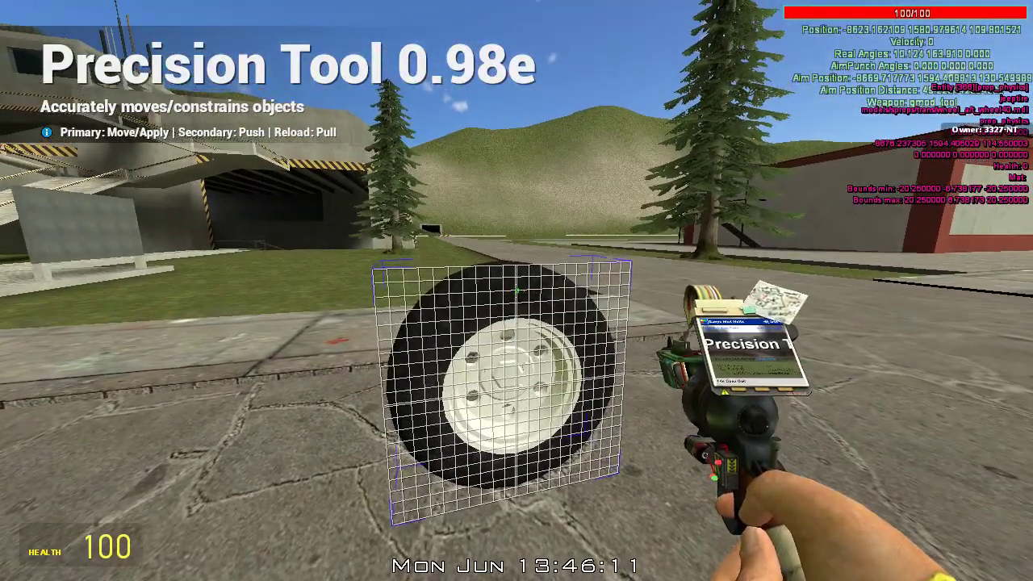
Move the wheel with the Precision tool against the plate's long side edge, near one end
left_click(516, 291)
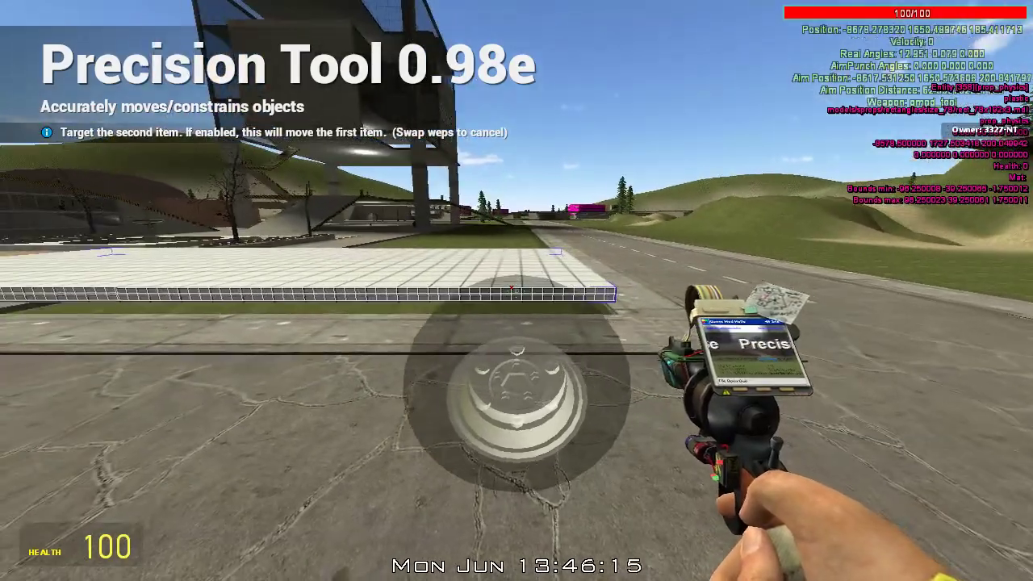
left_click(516, 291)
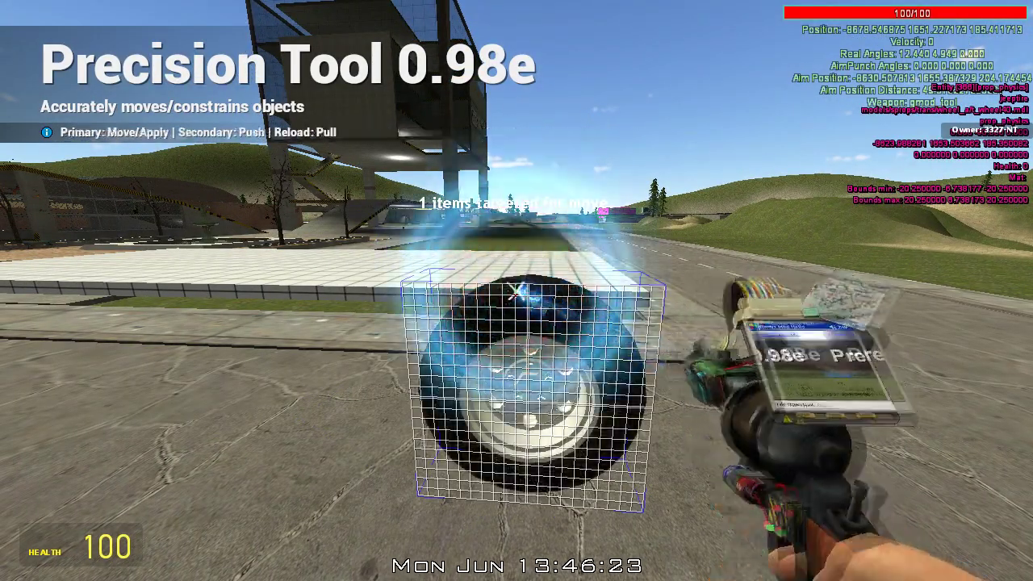
key("d")
key("s")
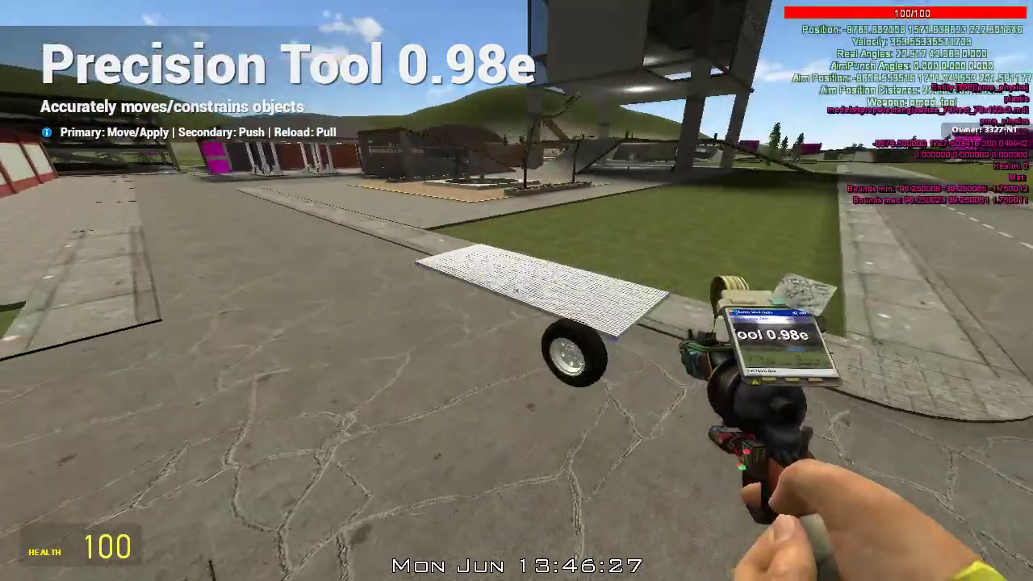
Place Plane 1 at the centre of the plate using Precision Alignment's Plane - Hitpos + Hitnormal function
key("q")
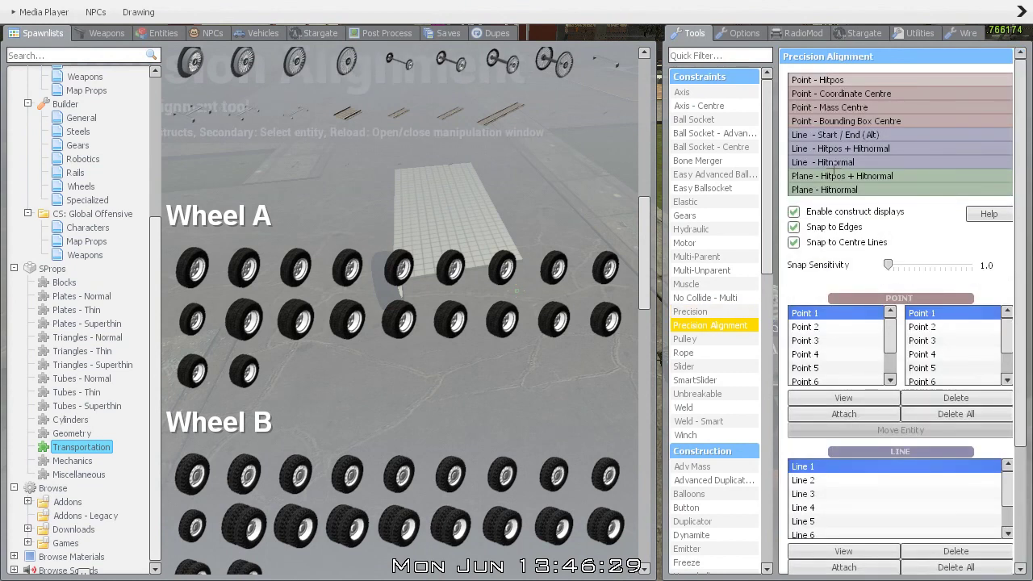
left_click(892, 176)
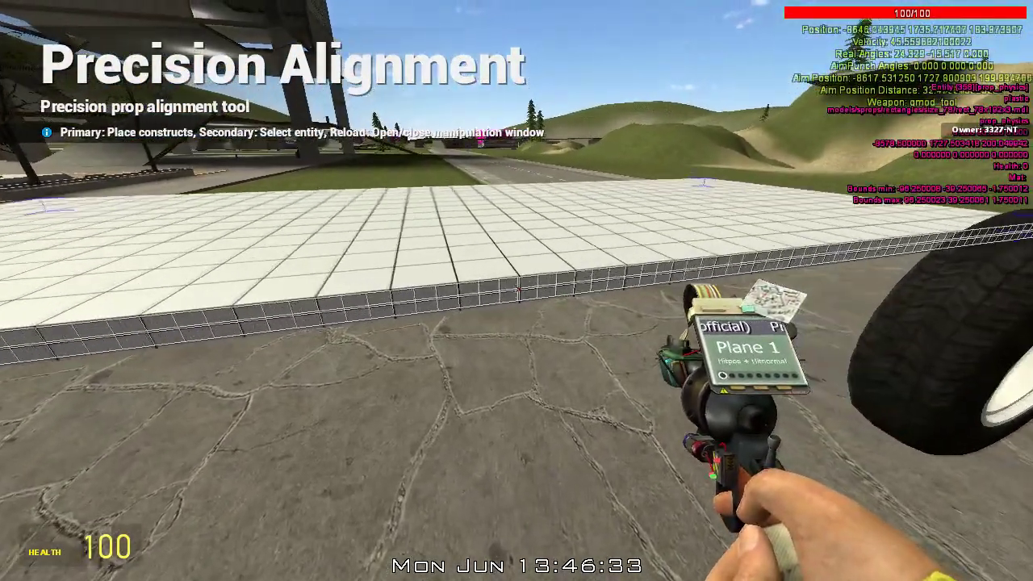
left_click(516, 291)
key("q")
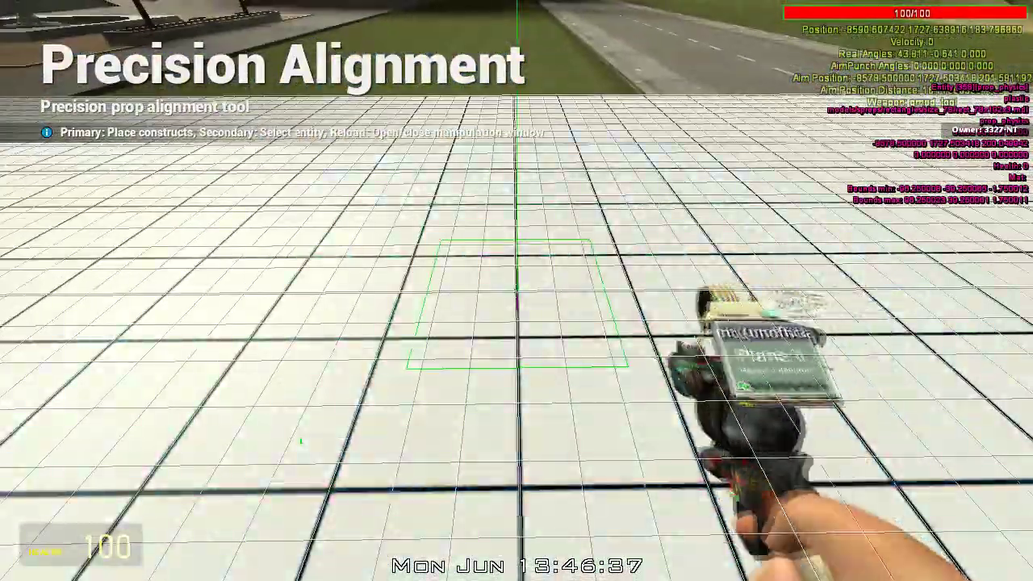
Reorient Plane 1 to the normal of the plate's short end face using Plane - Hitnormal
key("q")
left_click(905, 188)
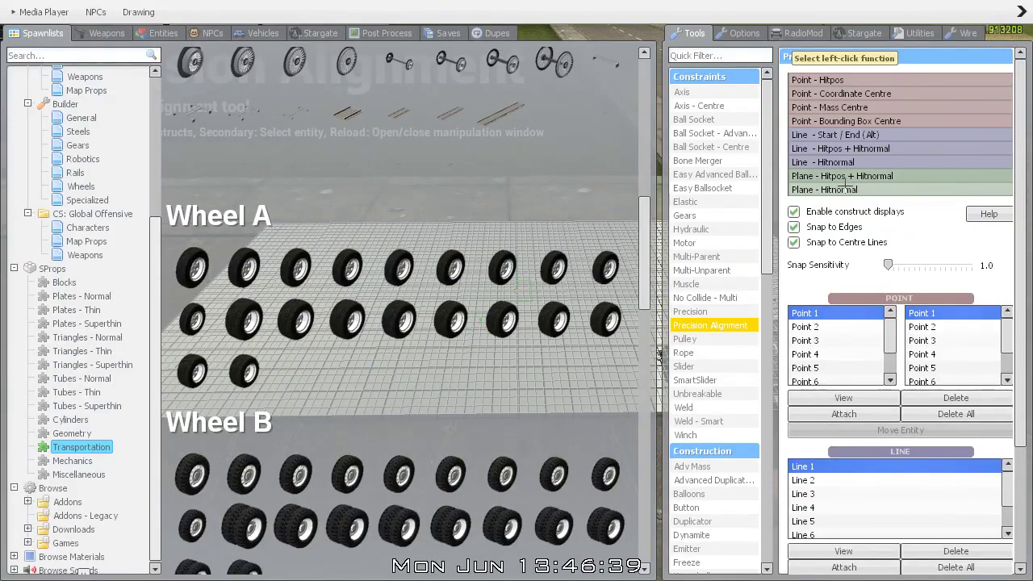
key("q")
key("s")
key("ctrl")
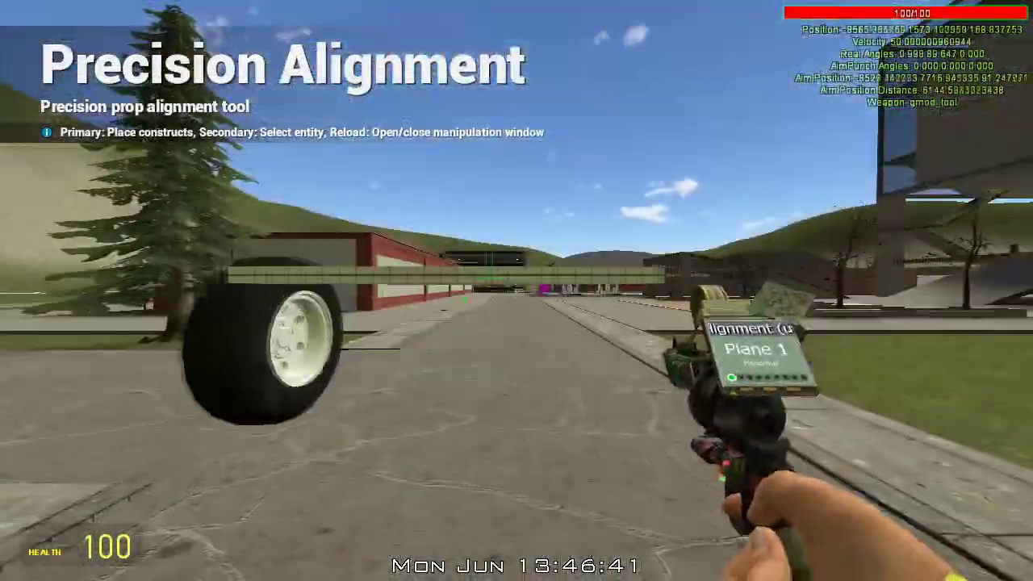
left_click(516, 290)
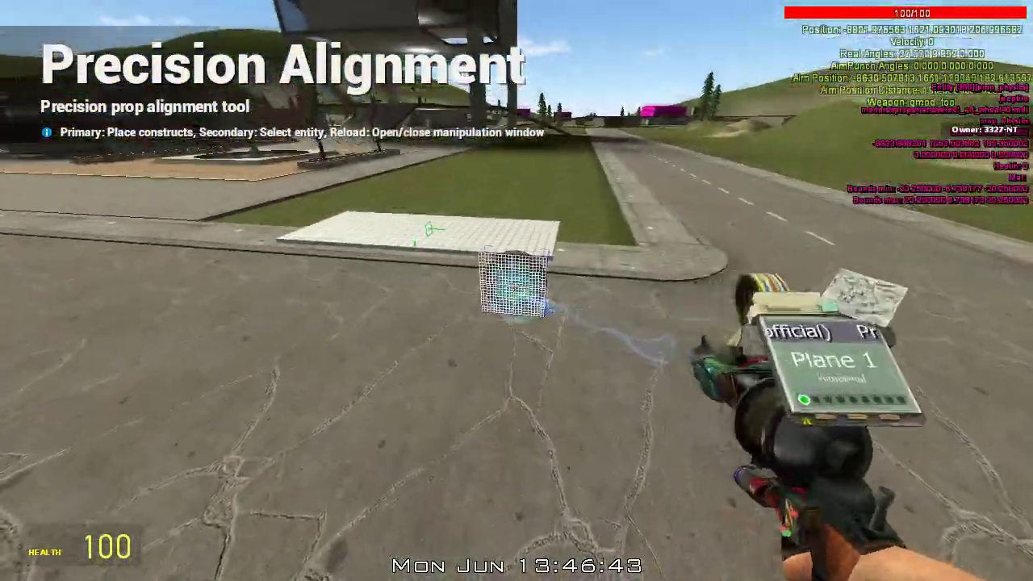
Mirror a copy of the selected wheel across Plane 1 to the plate's other end
key("r")
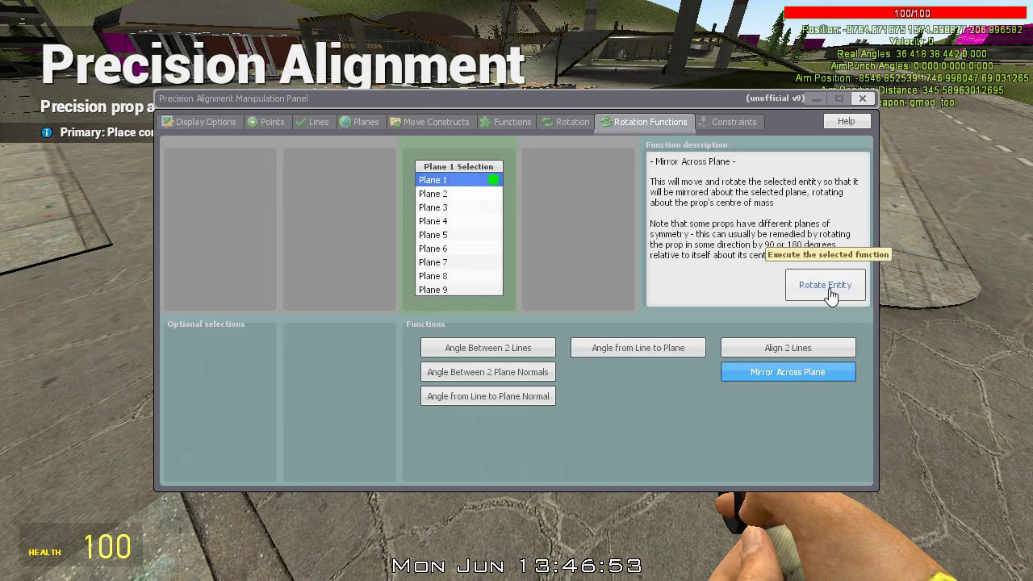
key("r")
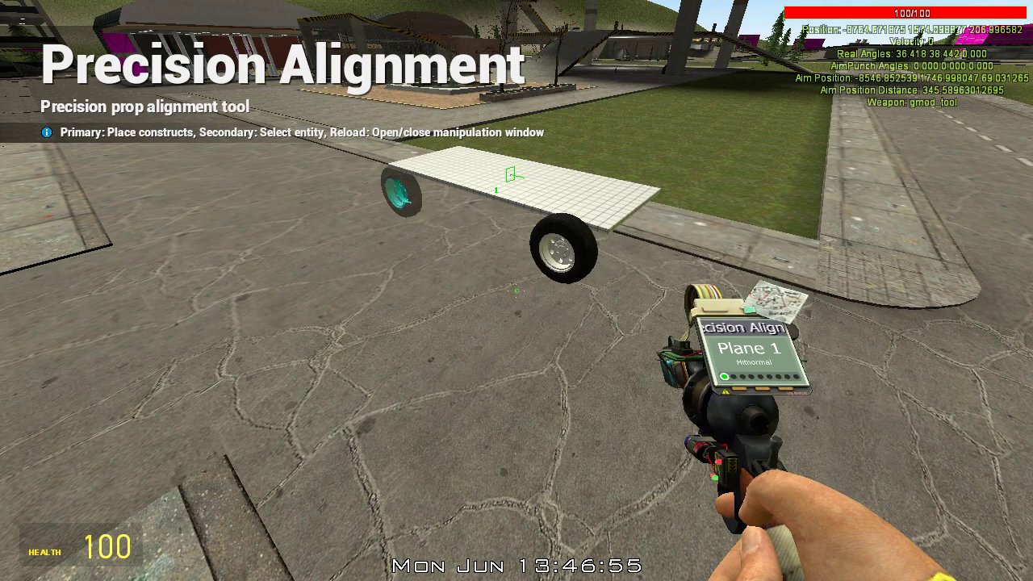
Reorient Plane 1 to the normal of the plate's long side face
key("a")
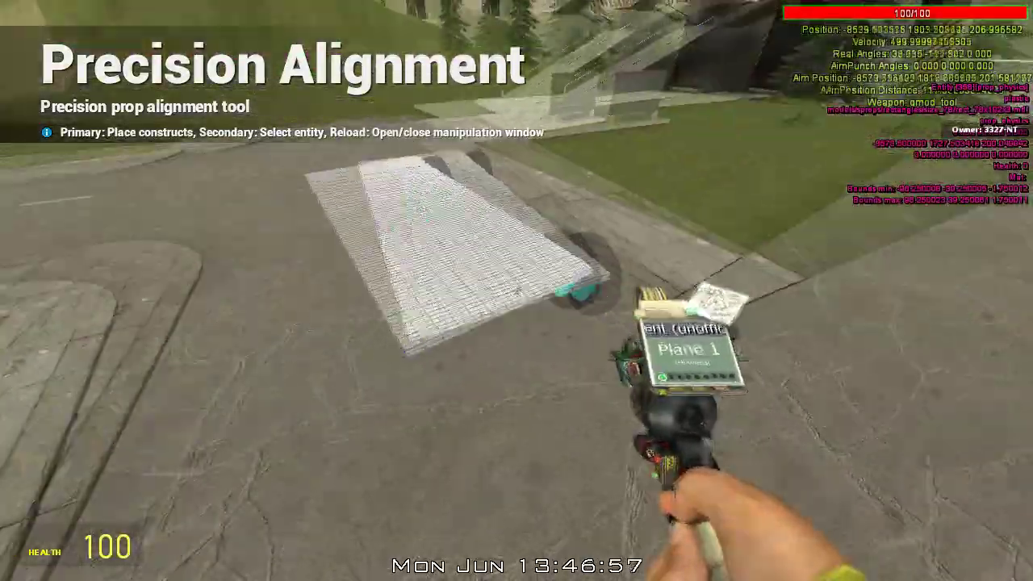
key("ctrl")
left_click(516, 291)
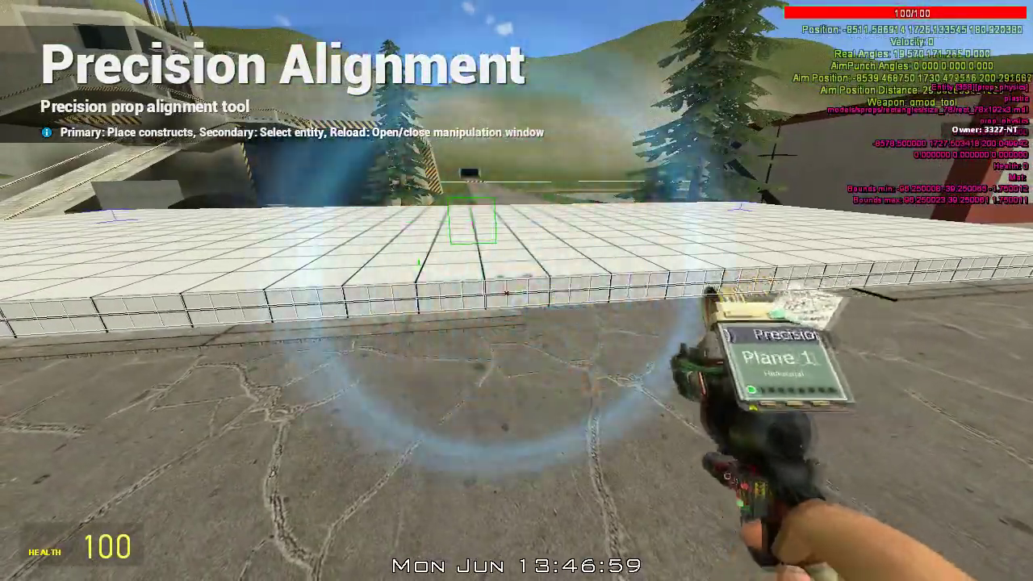
Select the wheels on the plate's long side and mirror copies across Plane 1 to the opposite side using Mirror Across Plane
key("s")
key("a")
key("w")
key("d")
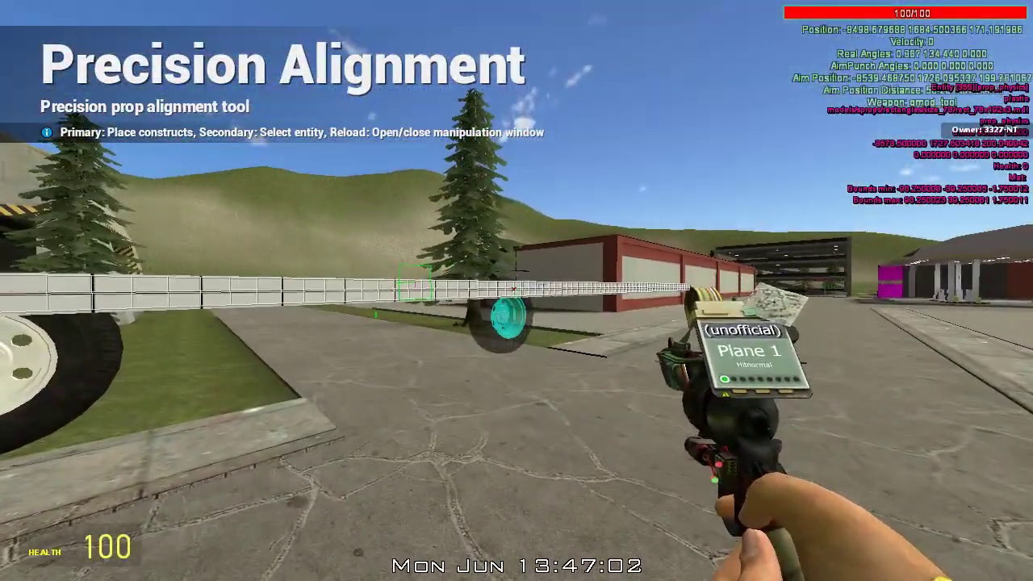
right_click(516, 291)
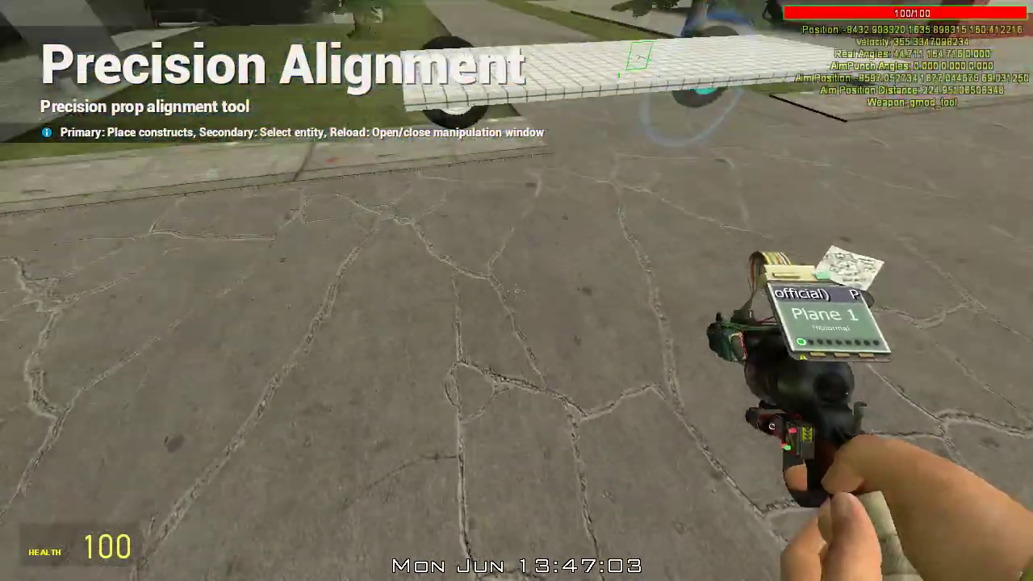
key("r")
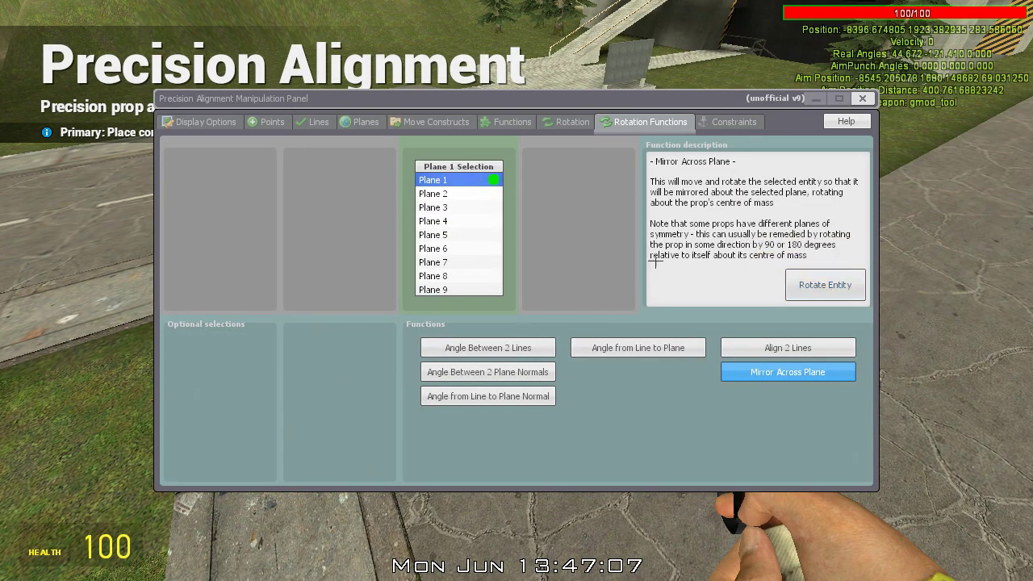
key("a")
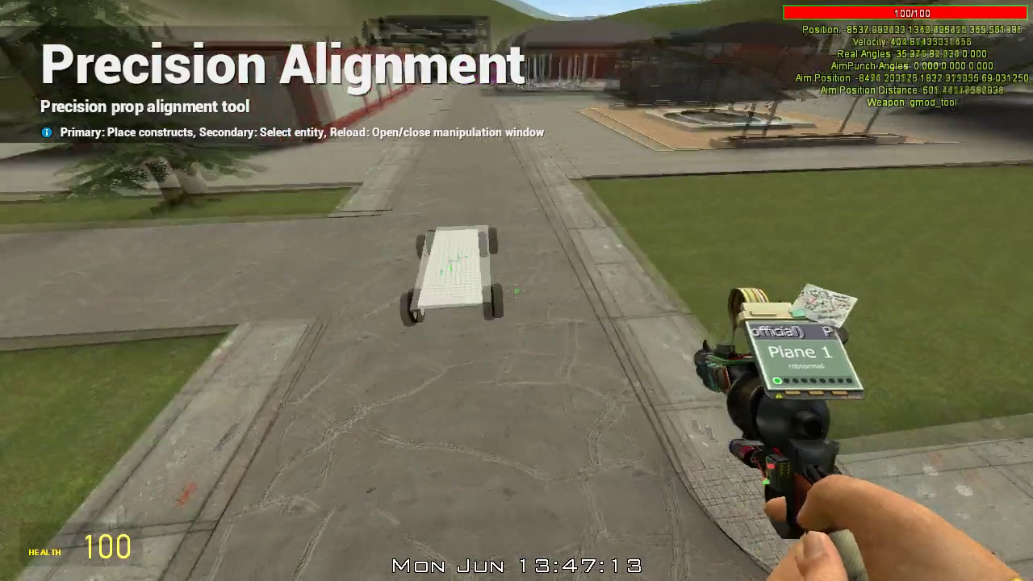
Rotate the mirrored wheels in yaw with Rotate Entity so their hubs face outward, and clear the selection
key("r")
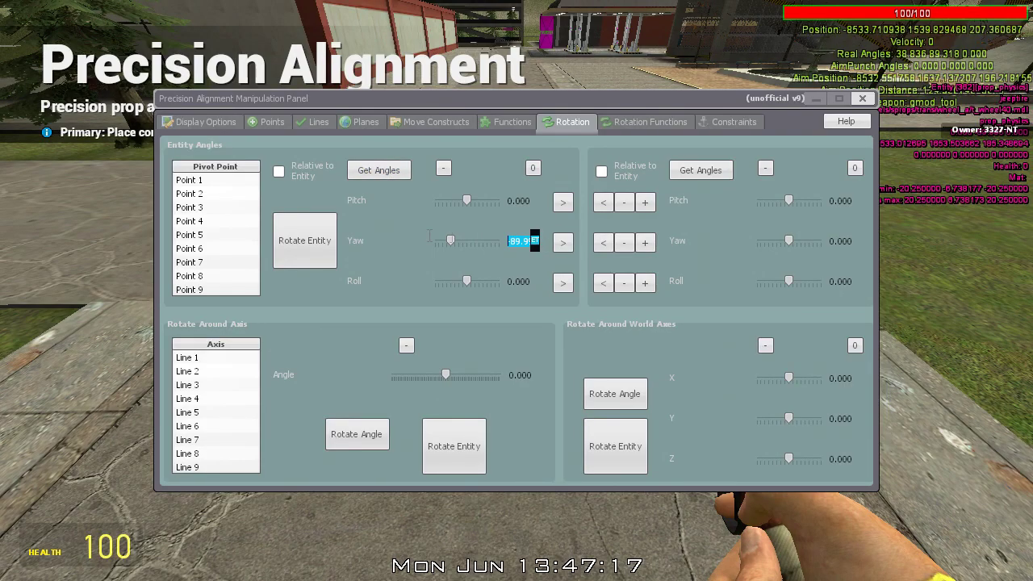
left_click(296, 248)
key("r")
key("w")
right_click(517, 290)
key("a")
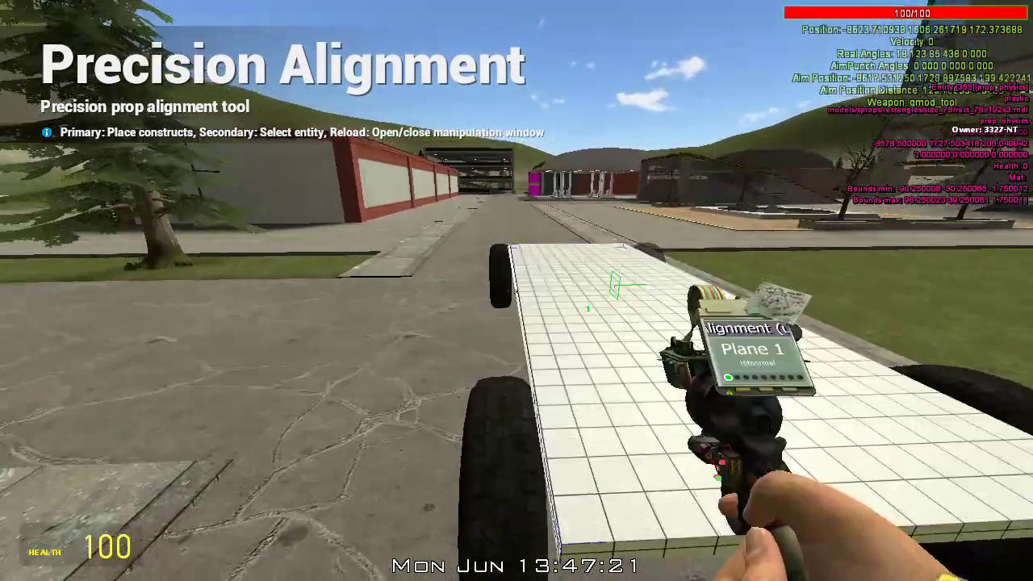
right_click(517, 291)
key("s")
key("w")
right_click(517, 290)
key("s")
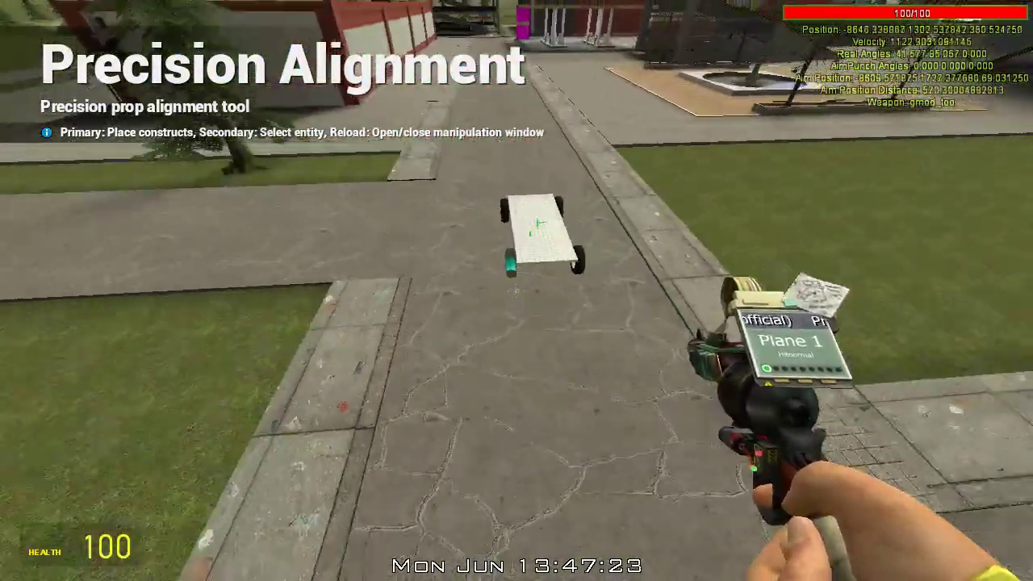
key("w")
right_click(517, 290)
key("a")
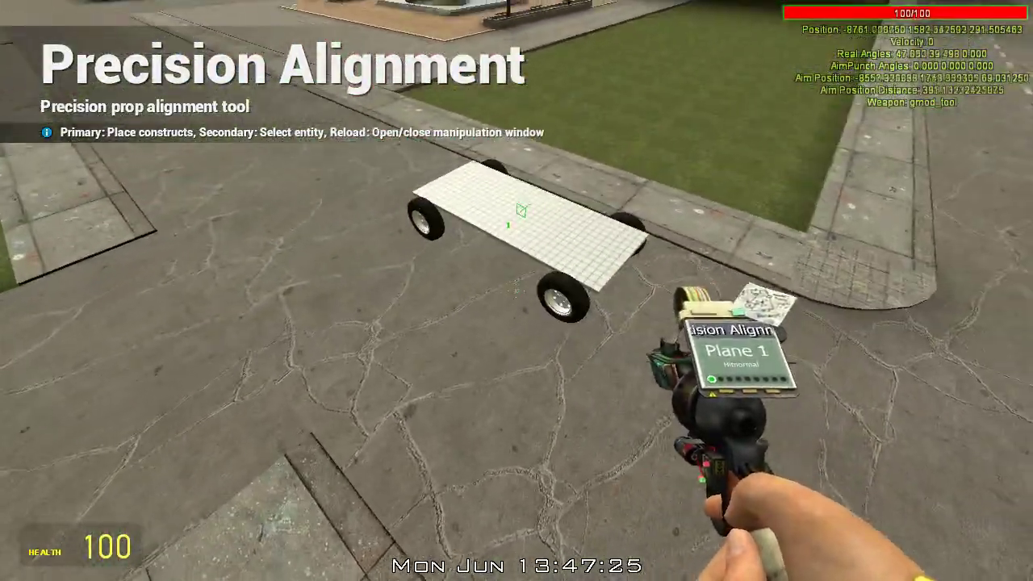
Place Point 1 at the centre of a wheel at the plate's near end using the Point - Mass Centre function
key("q")
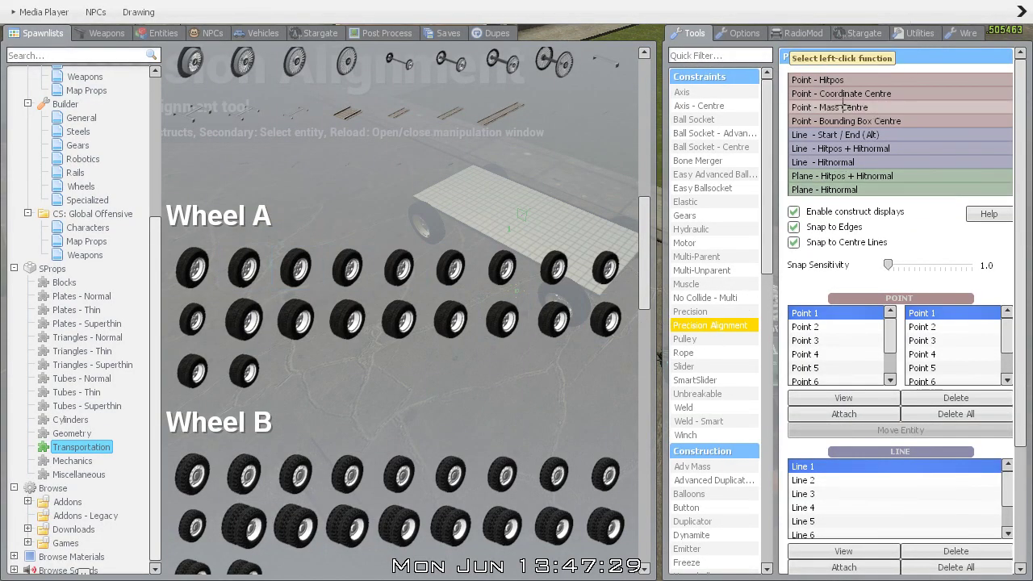
key("q")
key("w")
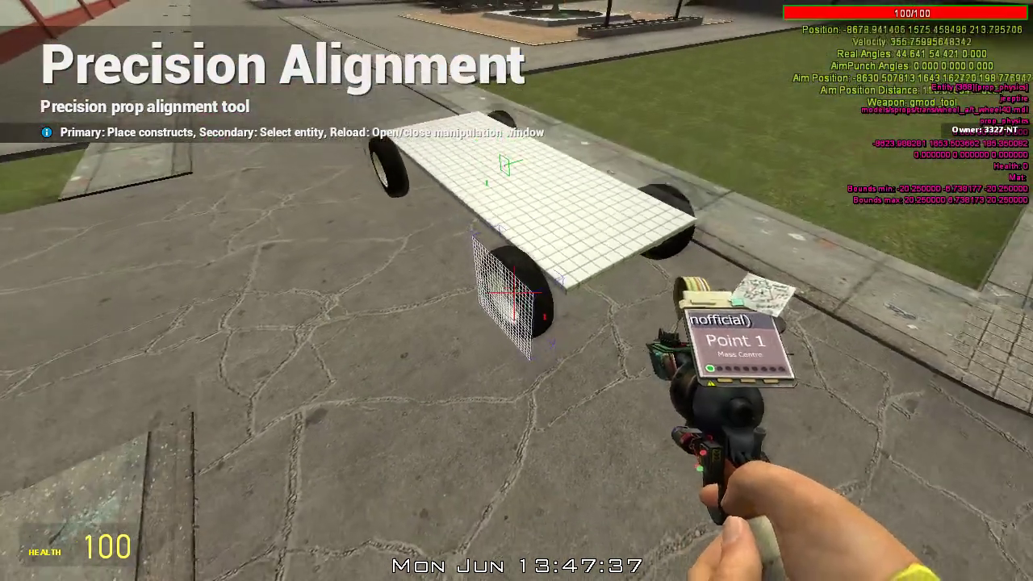
key("w")
left_click(517, 290)
key("s")
left_click(517, 290)
left_click(516, 290)
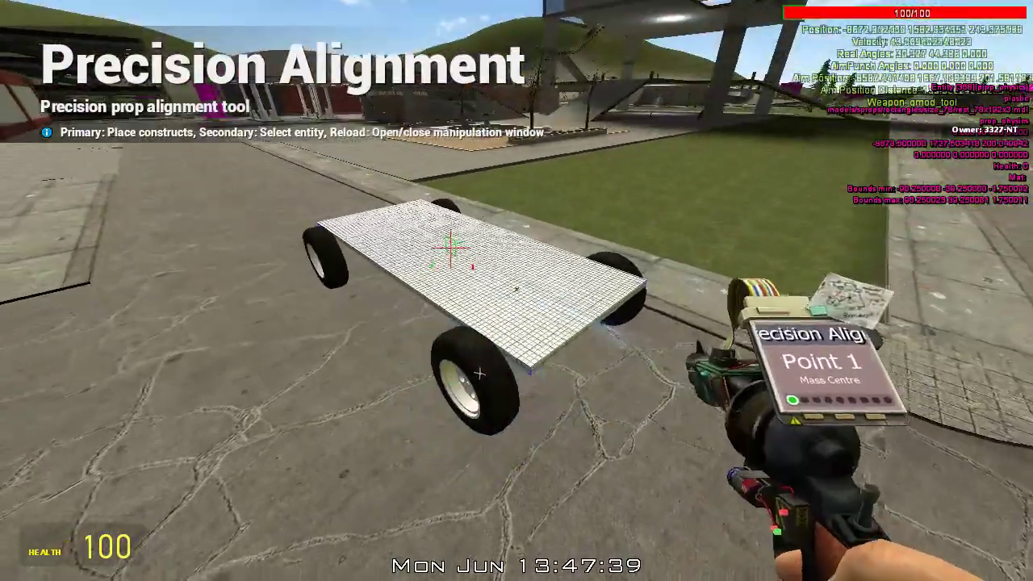
left_click(516, 291)
left_click(516, 291)
left_click(517, 291)
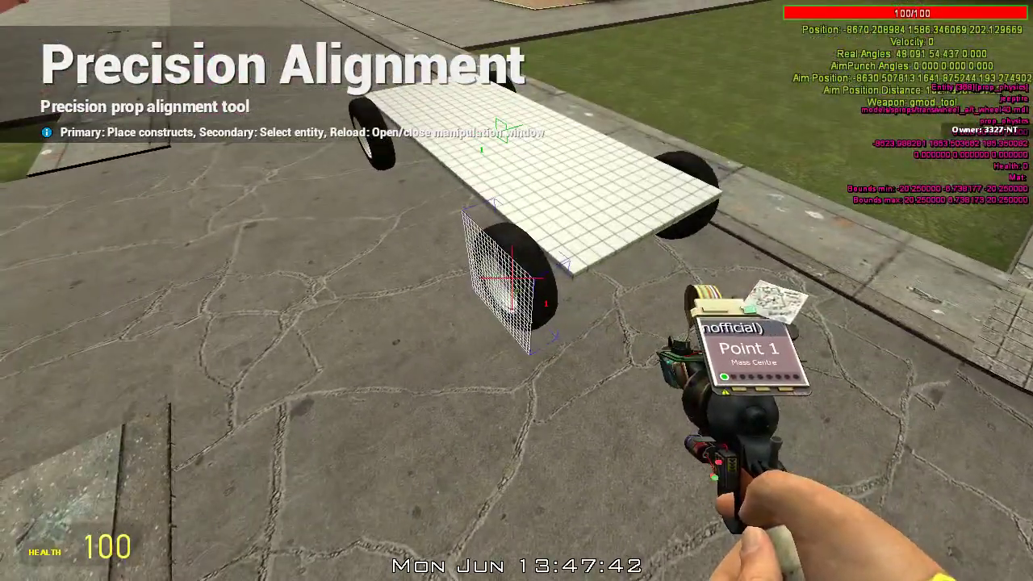
left_click(517, 290)
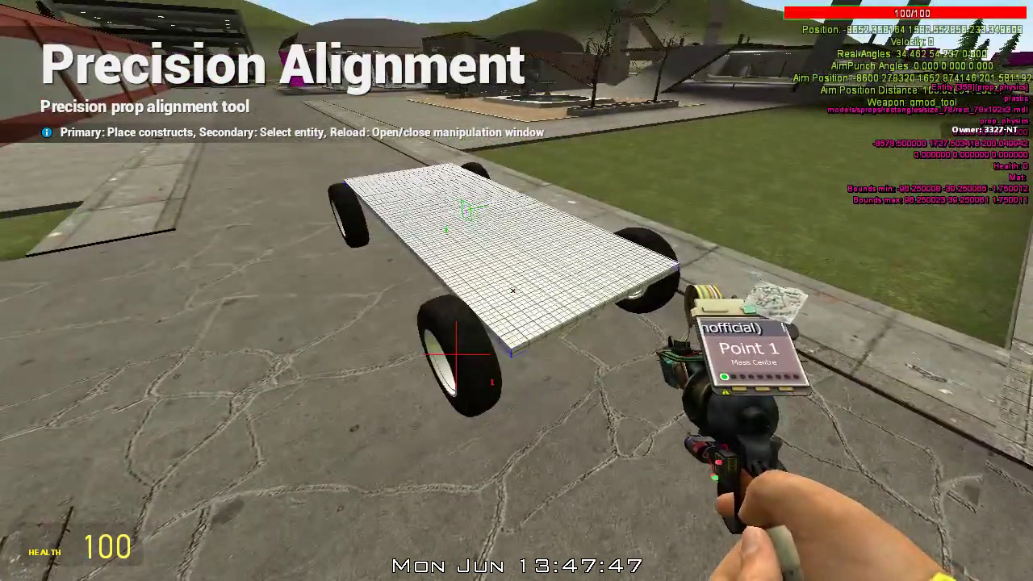
Place Points 2 to 4 on the near-end wheels' mass centres, giving each of the two wheels a pair of points
left_click(516, 291)
left_click(516, 290)
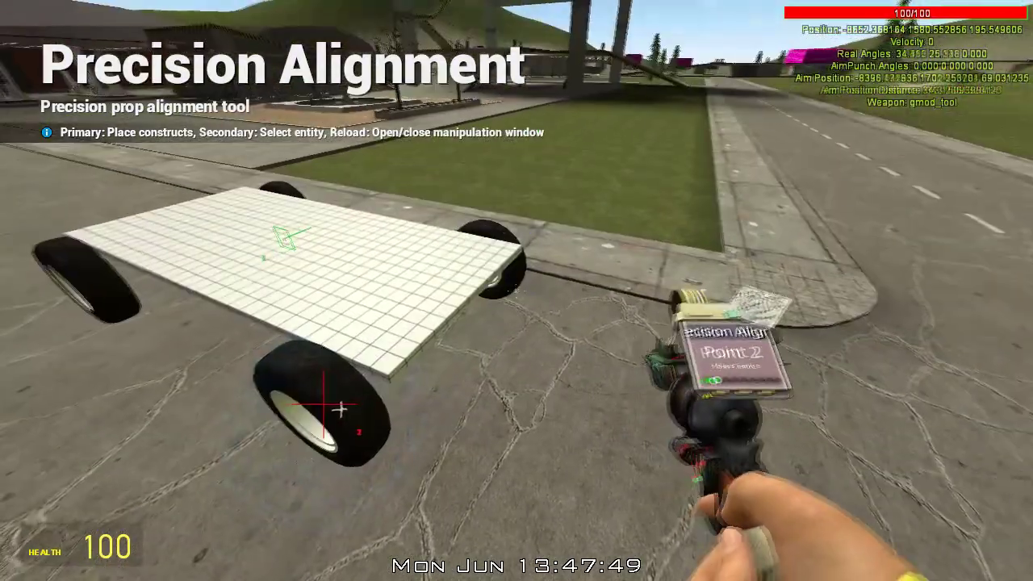
left_click(516, 290)
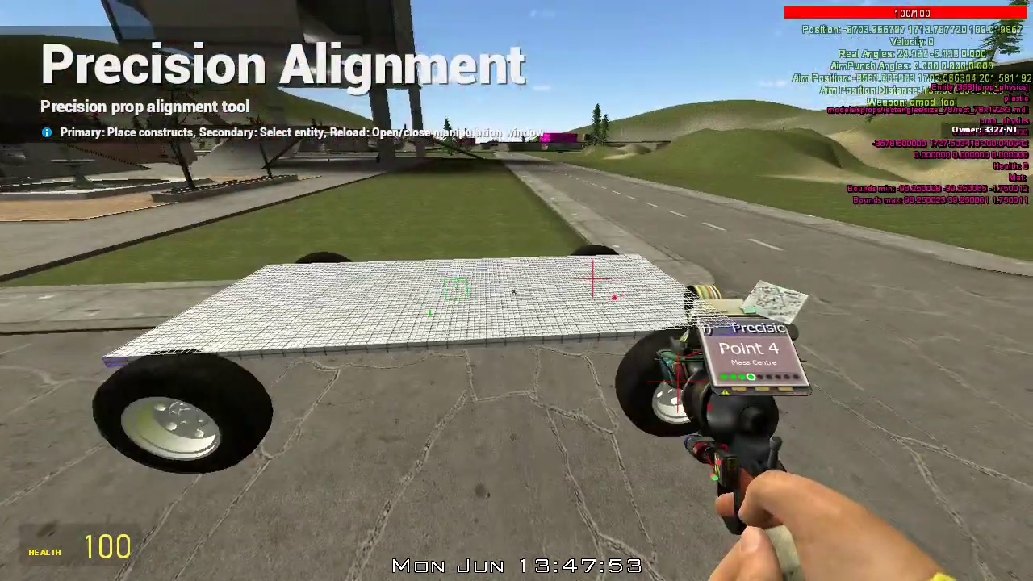
Place Points 5 and 6 at the middle of the plate's two long side faces using the Point - Hitpos function
key("q")
left_click(868, 80)
key("q")
key("w")
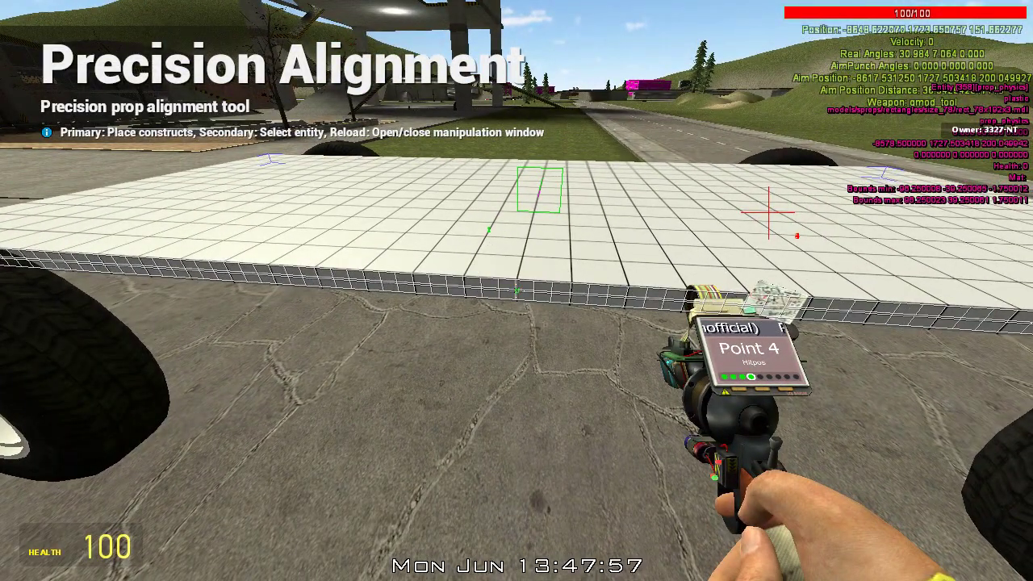
key("w")
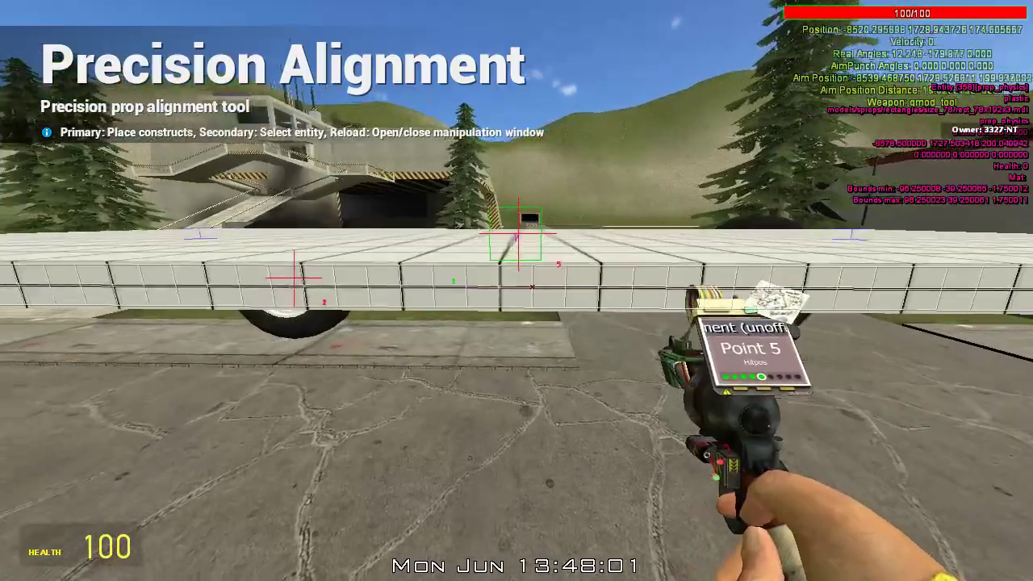
left_click(516, 290)
key("q")
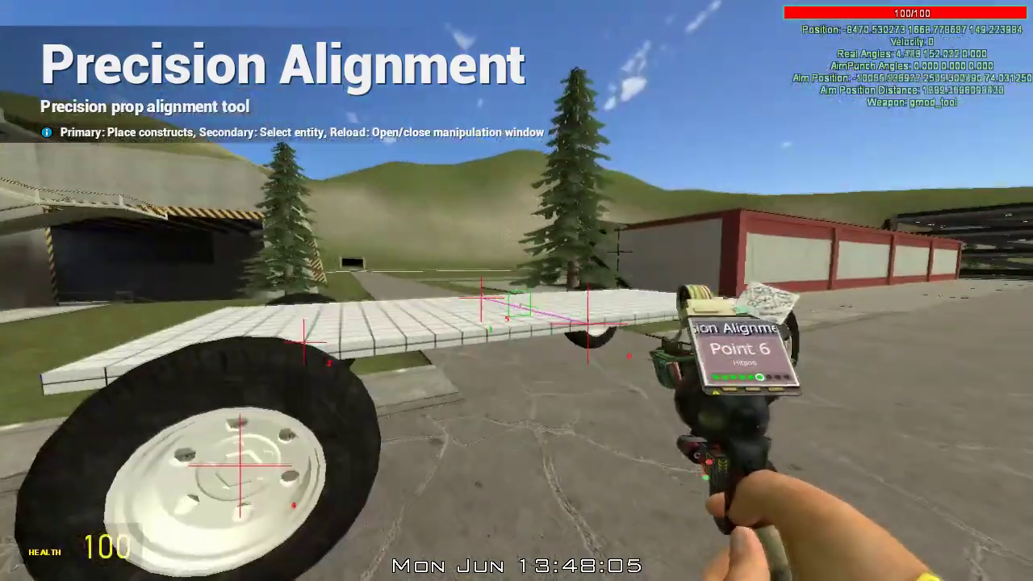
Attach Points 2 and 4 at the wheel centres to the selected plate
key("c")
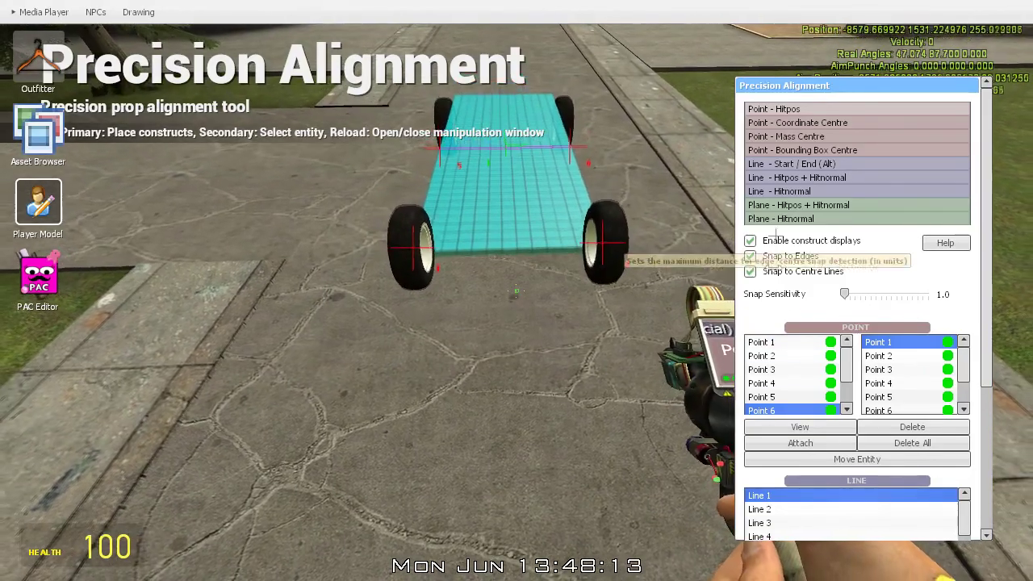
left_click(785, 87)
left_click(779, 528)
key("w")
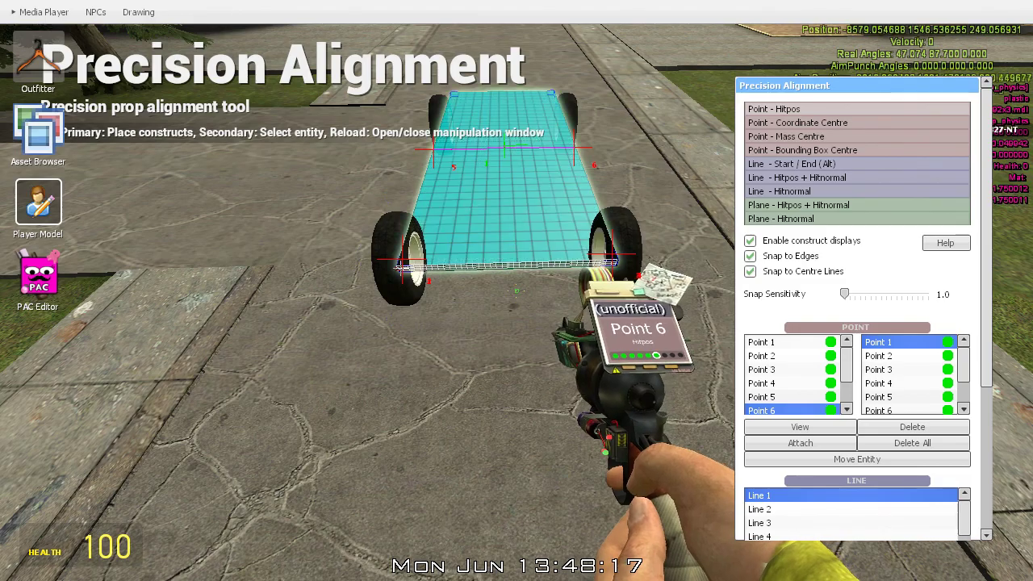
key("a")
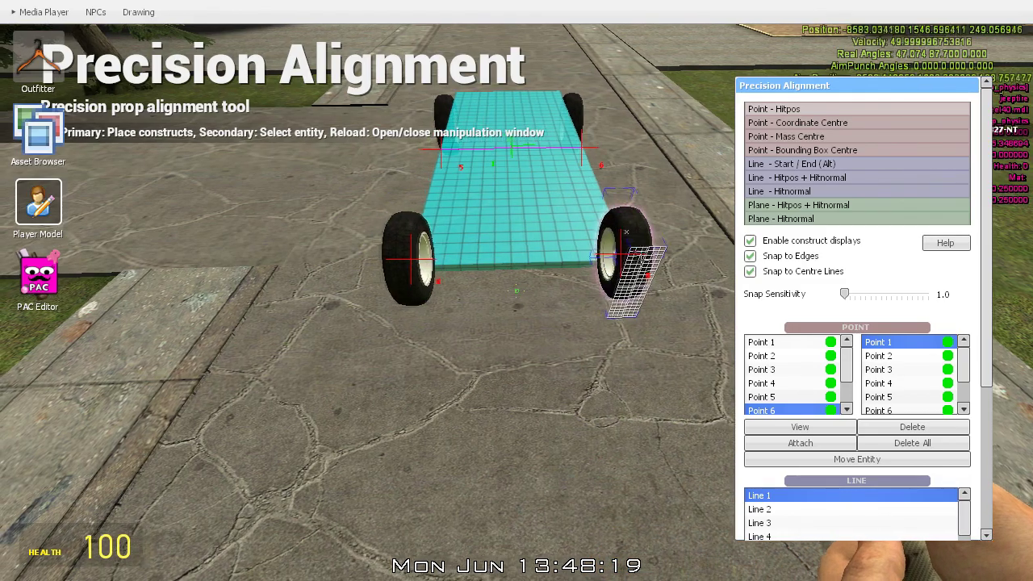
key("w")
left_click(761, 356)
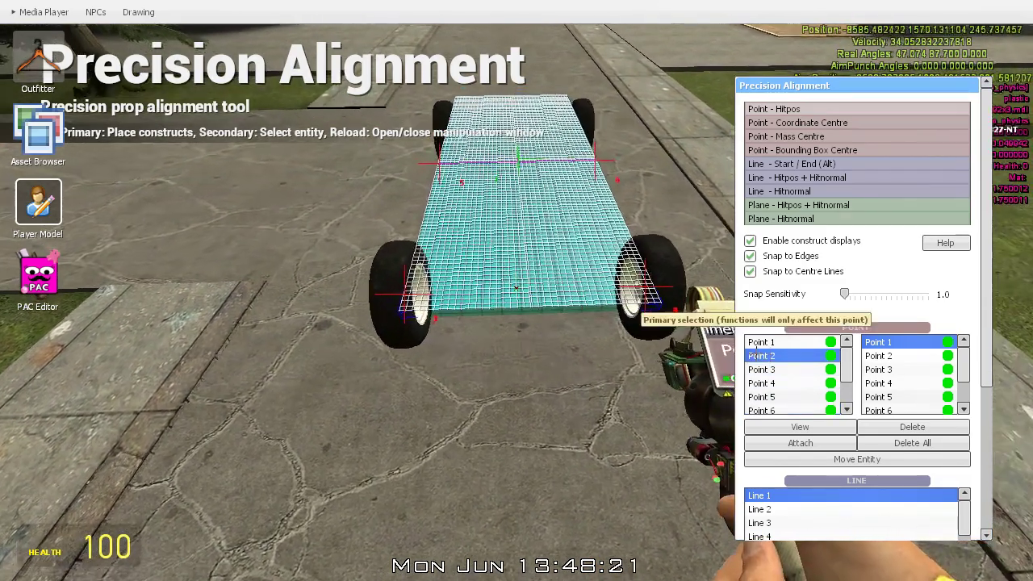
key("s")
key("w")
left_click(780, 444)
left_click(772, 384)
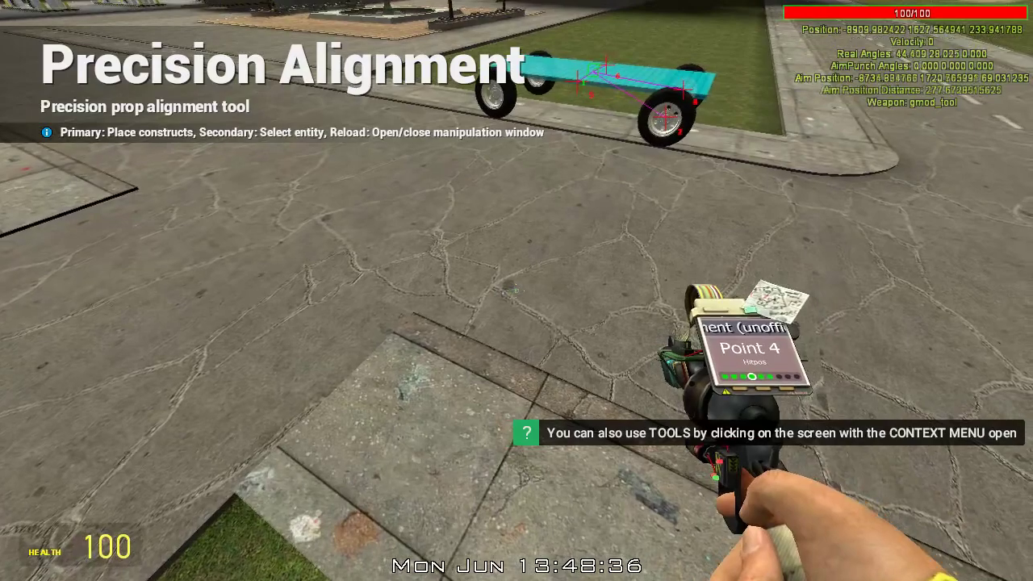
Open the constraint settings of the Precision Alignment manipulation window
key("r")
left_click_drag(712, 106, 678, 171)
left_click(678, 187)
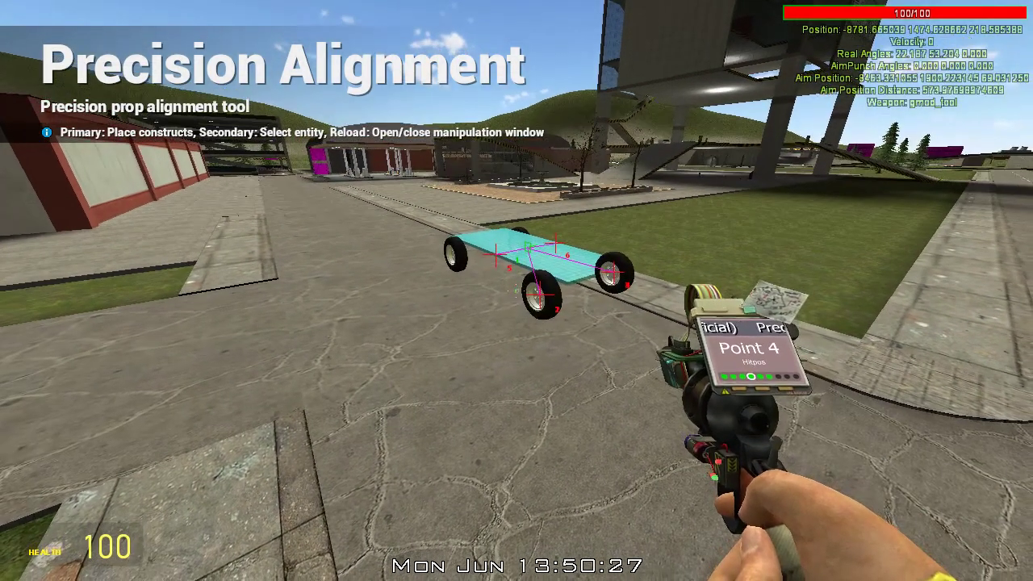
Give the wheels spherical collisions based on their size with the Make Spherical tool
key("q")
scroll(752, 229, "down", 3)
scroll(752, 229, "down", 5)
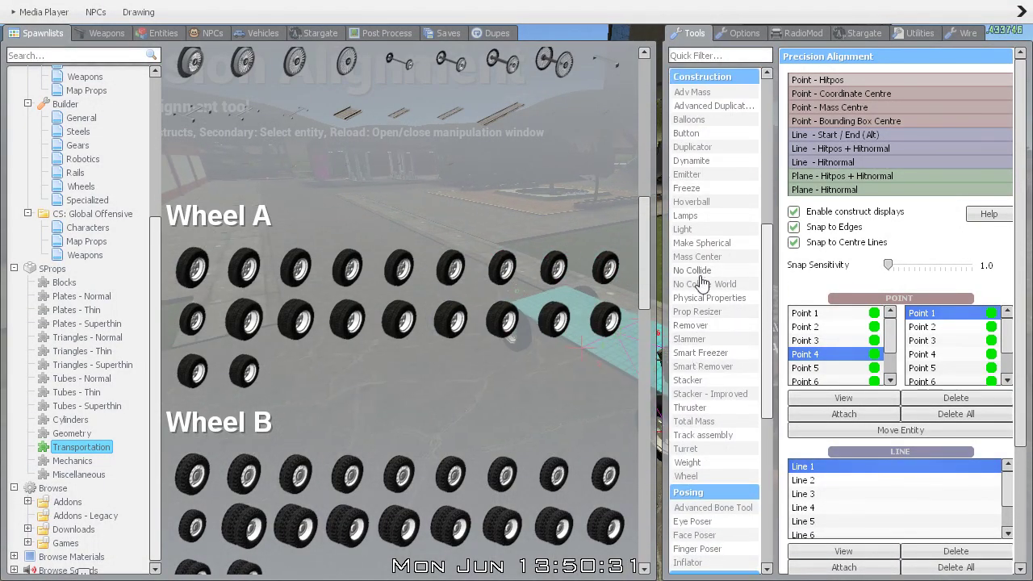
left_click(706, 246)
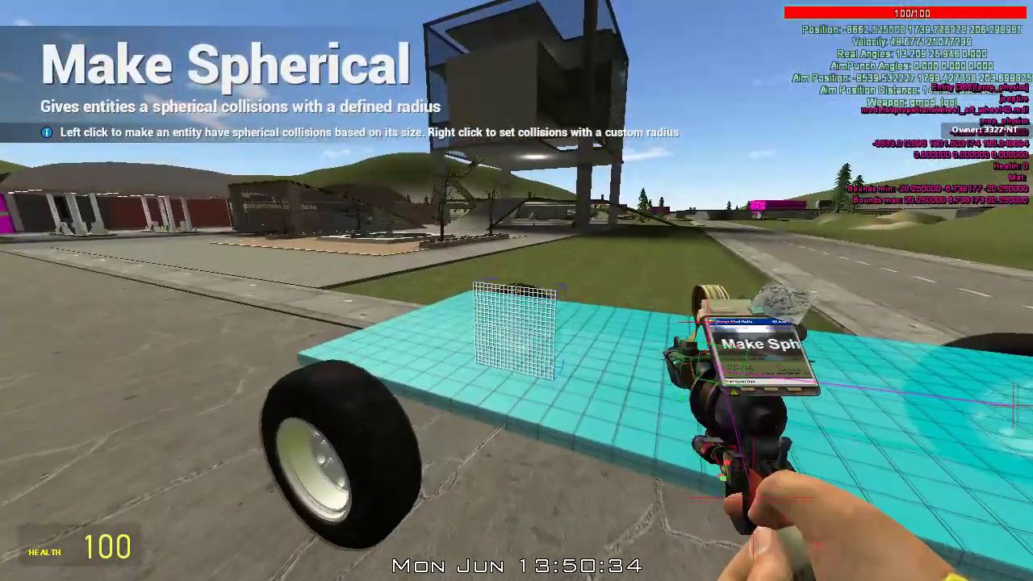
left_click(517, 291)
left_click(516, 290)
left_click(516, 290)
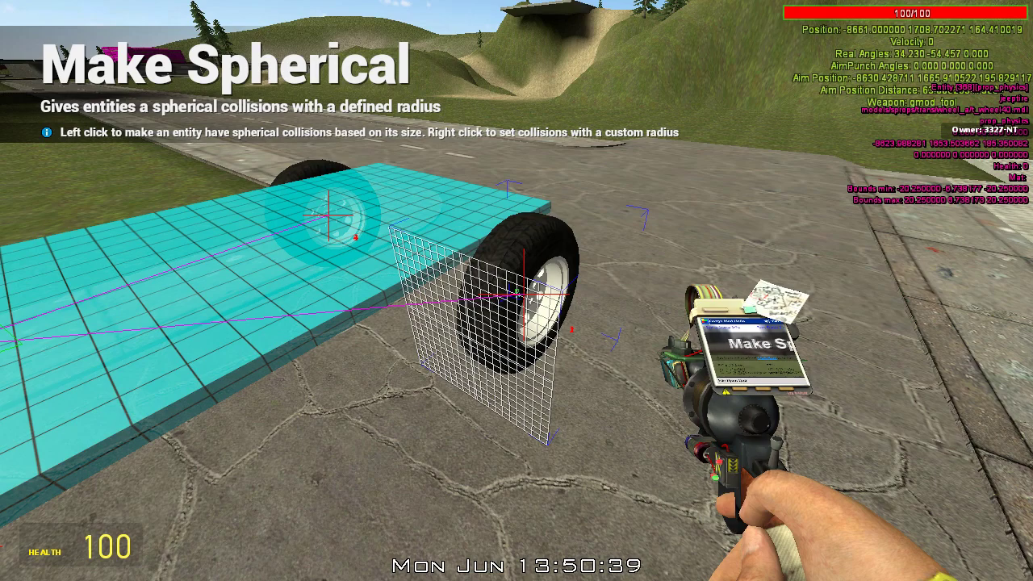
Return to the Precision Alignment tool and choose the Rope constraint in its manipulation window
key("q")
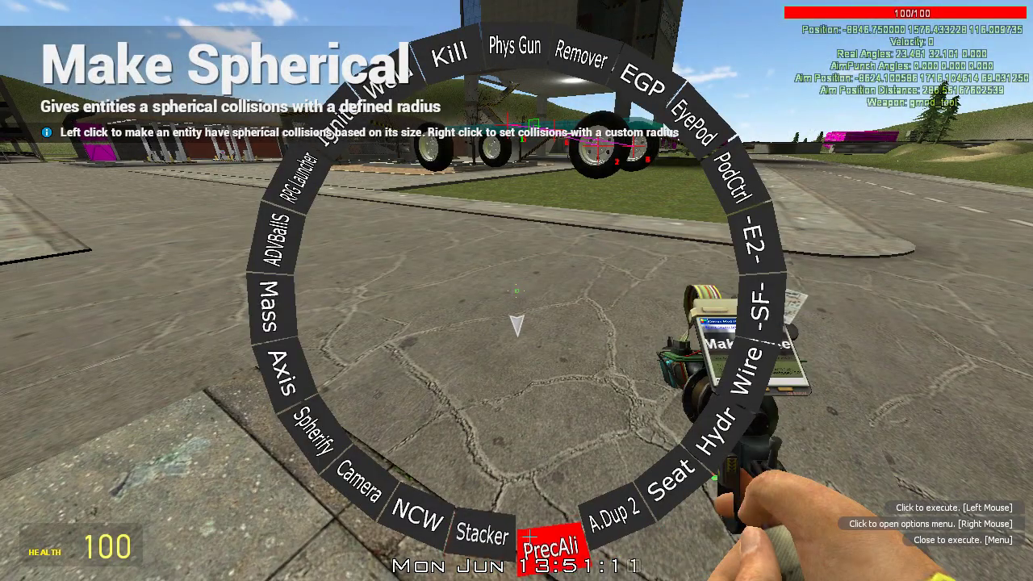
left_click(517, 324)
key("q")
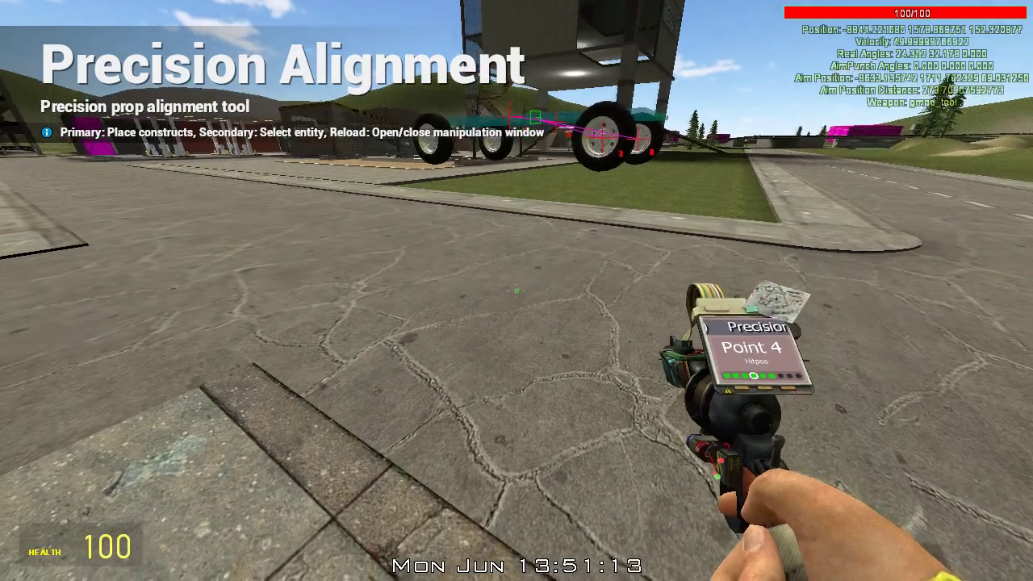
key("a")
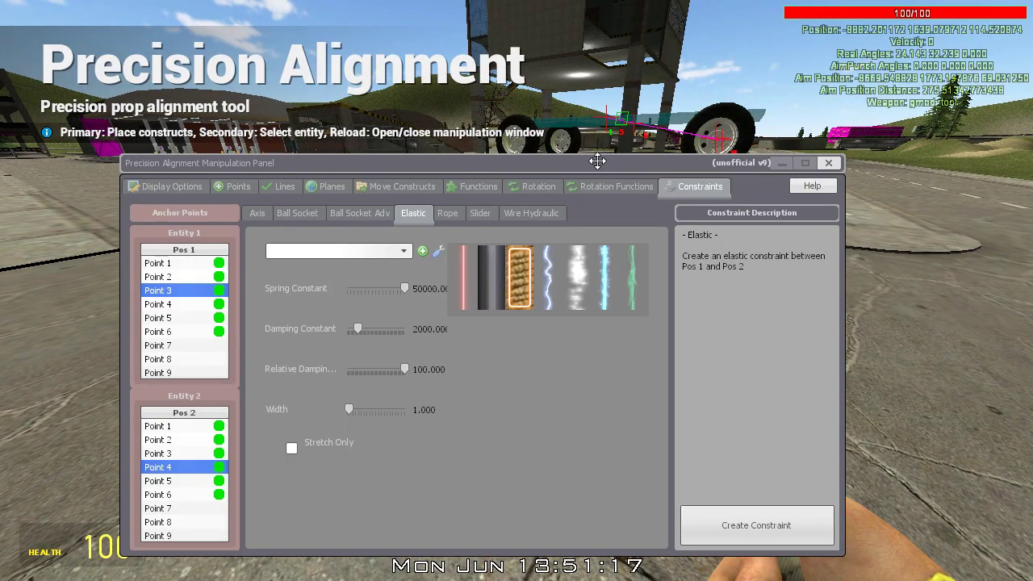
left_click(448, 215)
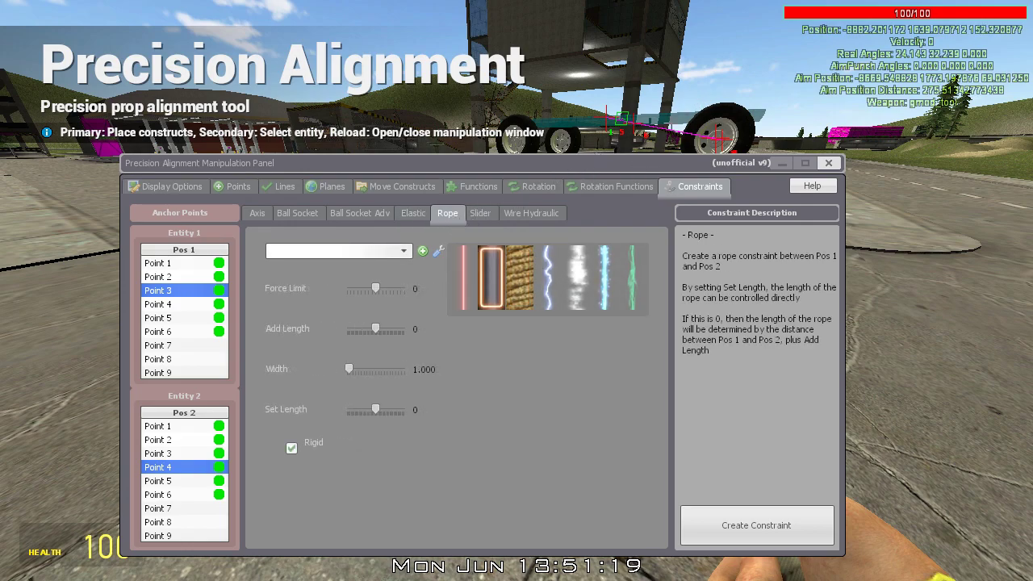
key("d")
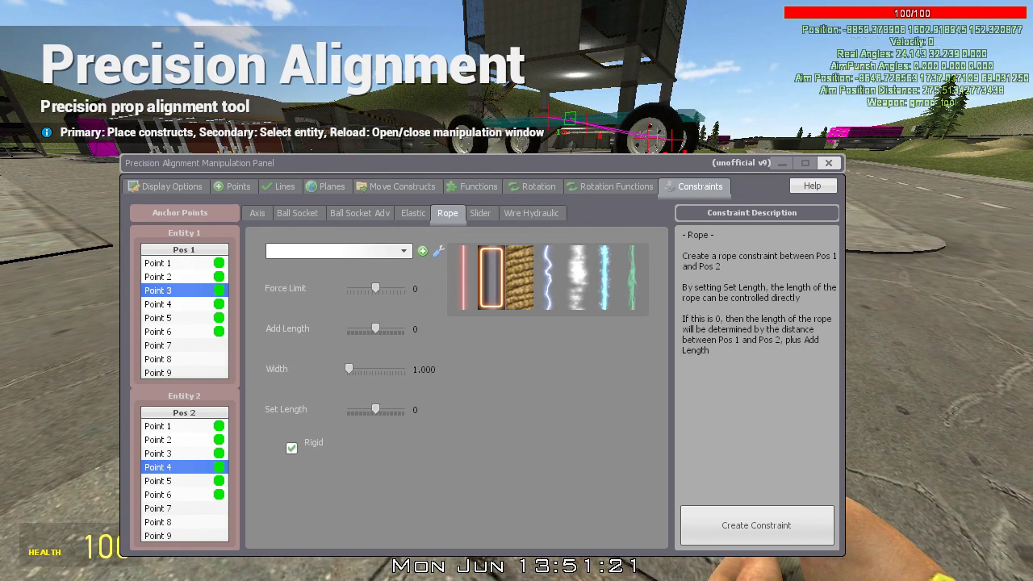
Create rigid rope constraints of width 1 from Point 1 to Point 5 and from Point 1 to Point 6
left_click(184, 263)
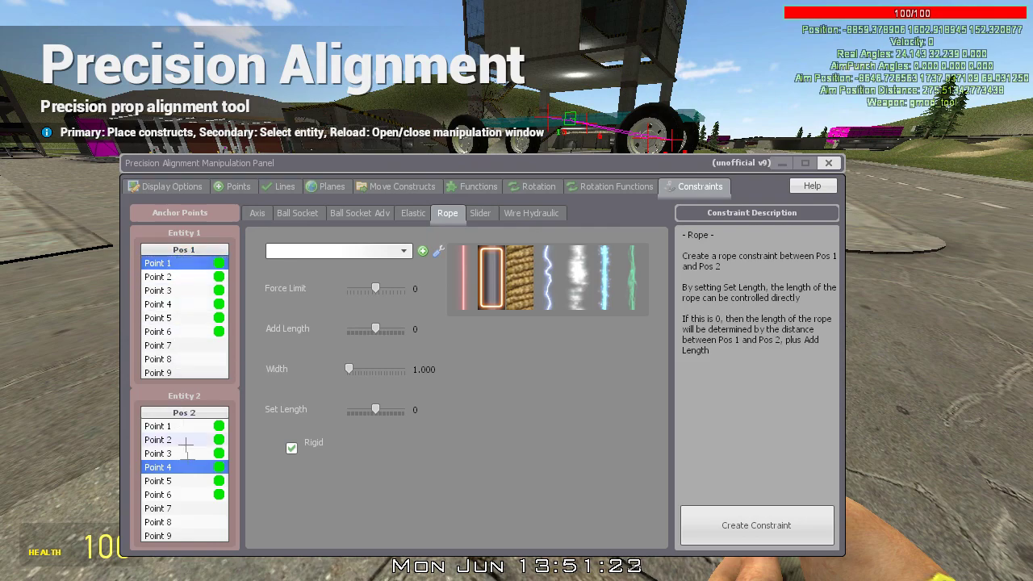
left_click(184, 480)
left_click(759, 523)
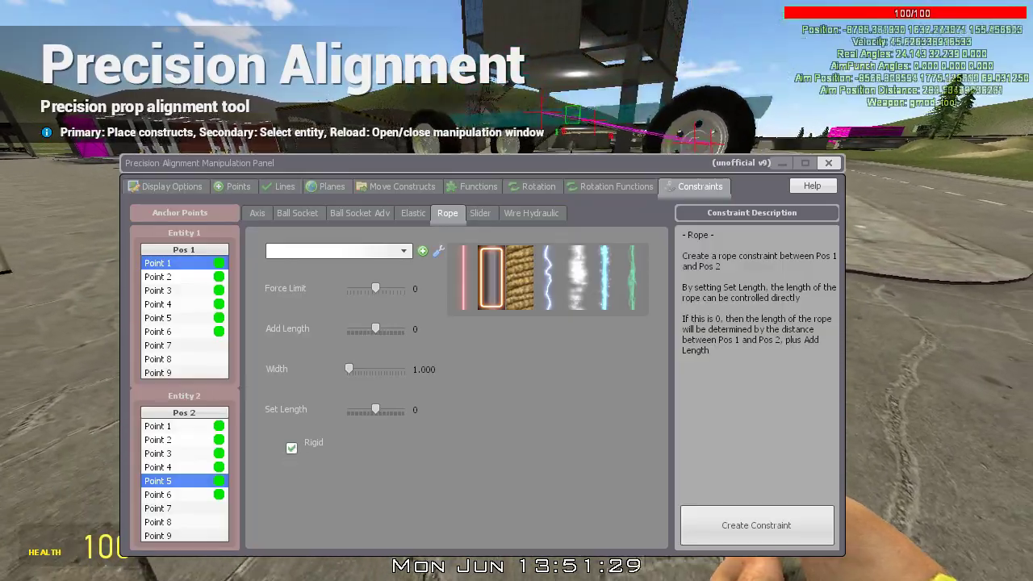
left_click(184, 495)
left_click(743, 516)
key("r")
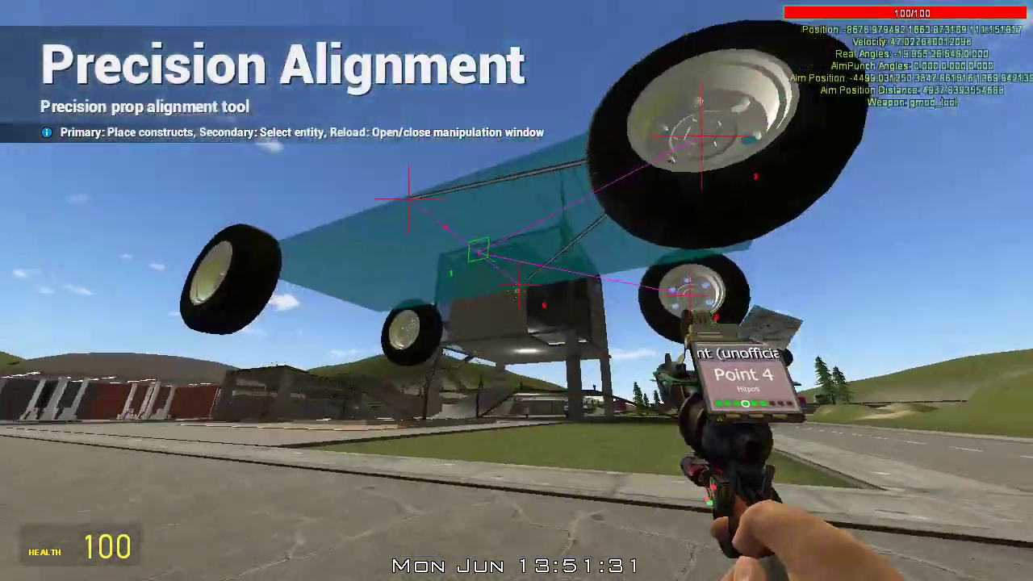
key("a")
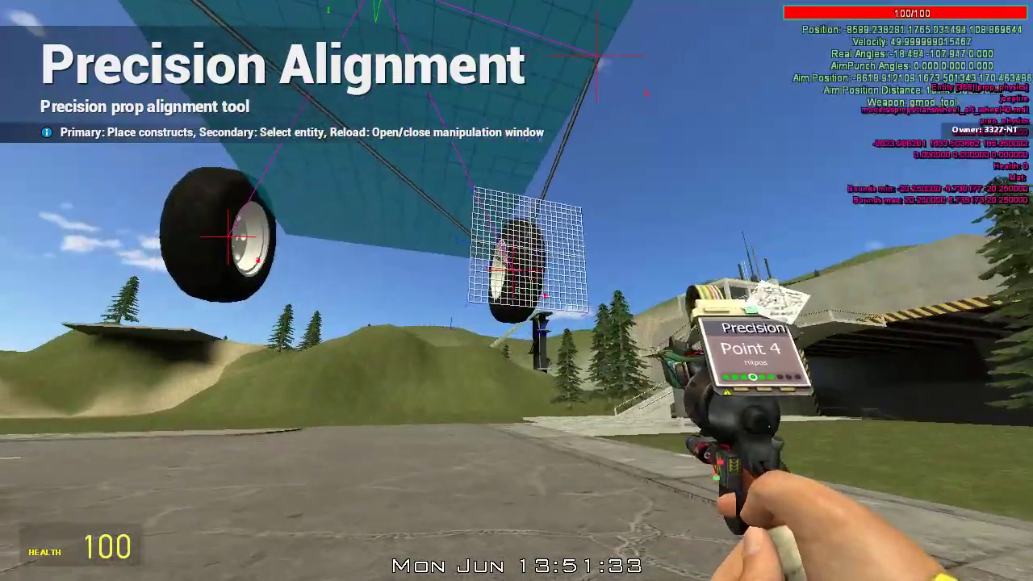
key("s")
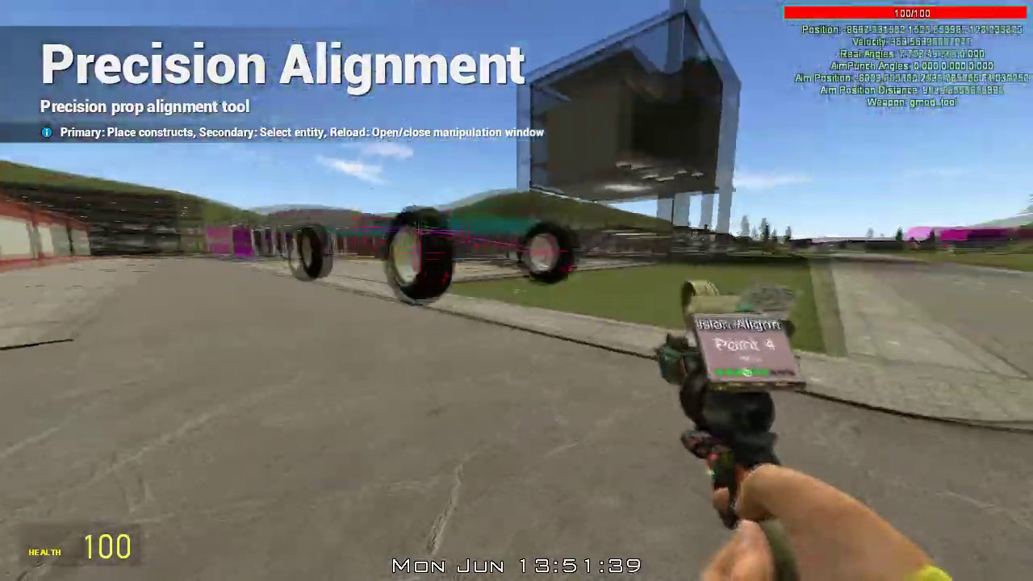
key("w")
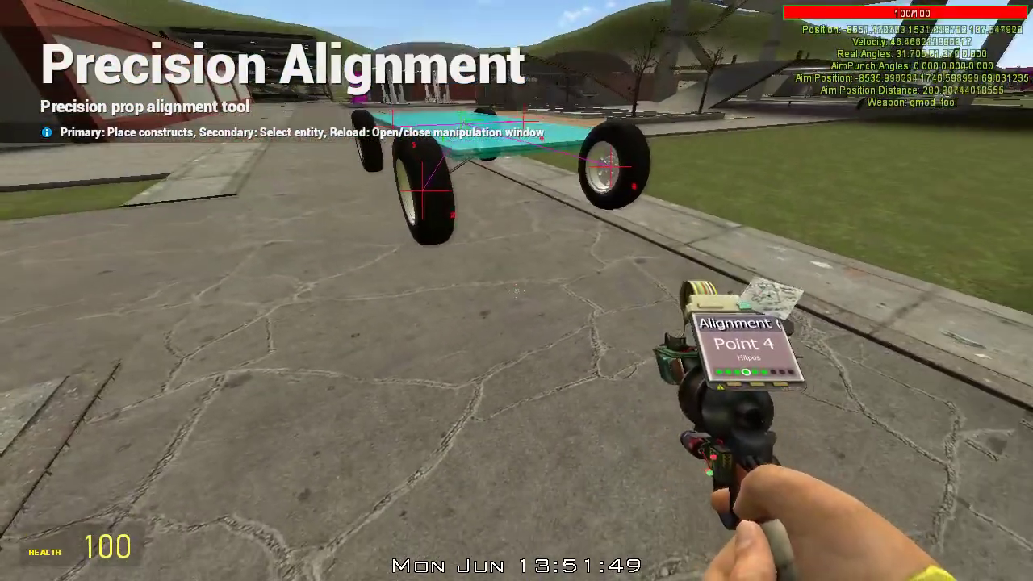
key("r")
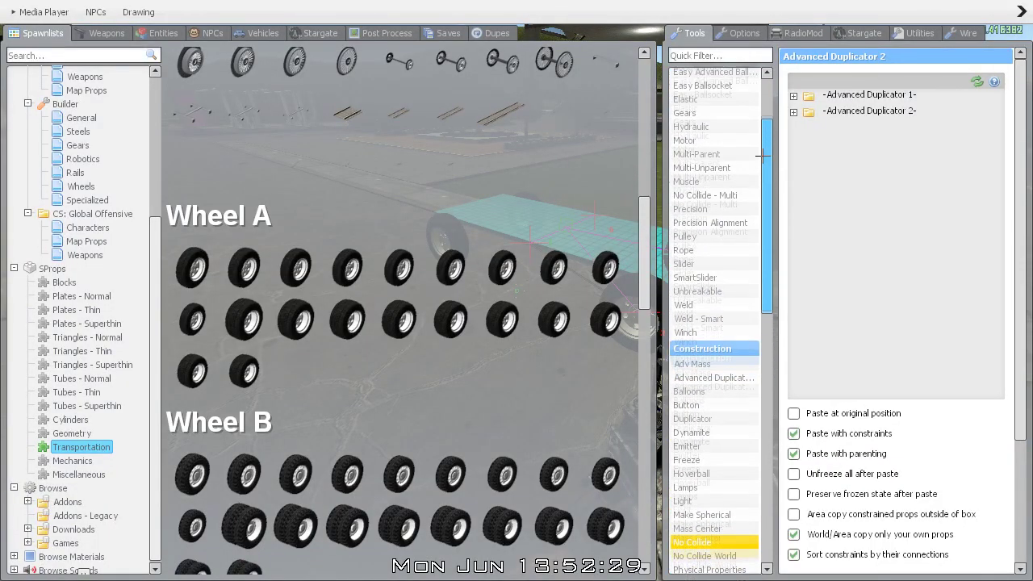
Set the Precision Alignment construct type to Point - Mass Centre and place new points on the vehicle parts
left_click(840, 107)
key("q")
left_click(516, 291)
left_click(516, 290)
left_click(517, 291)
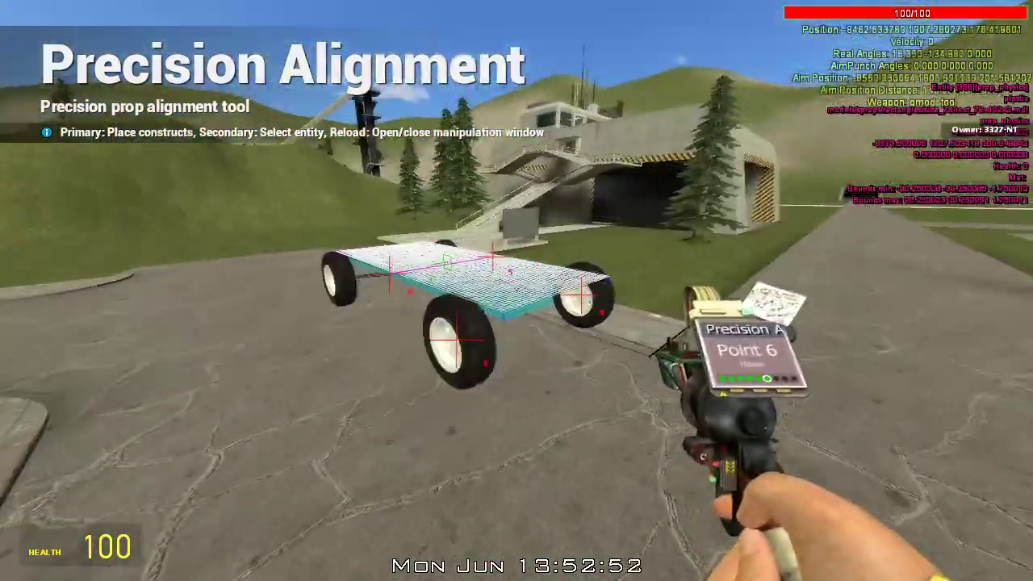
Choose the Rope constraint in the Precision Alignment manipulation window and pair Point 1 with Point 5 as anchors
key("c")
left_click(762, 383)
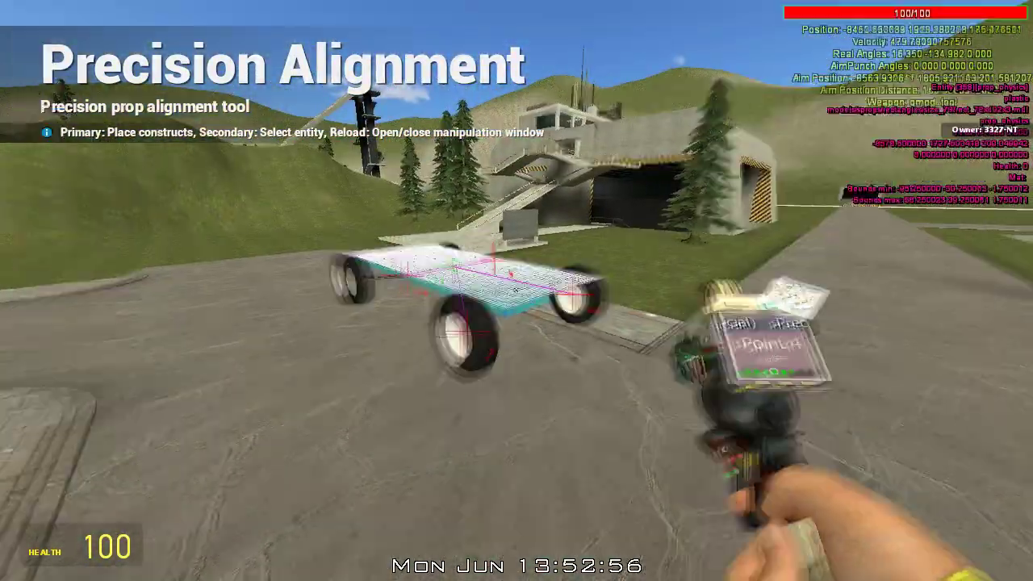
key("r")
left_click(445, 214)
key("r")
key("r")
left_click(175, 263)
left_click(182, 318)
left_click(180, 263)
left_click(183, 481)
Set further rope anchor pairs, from Point 1 to Point 6 and from Point 3 to Point 5
key("w")
left_click(182, 495)
key("d")
left_click(184, 290)
left_click(187, 481)
key("r")
key("w")
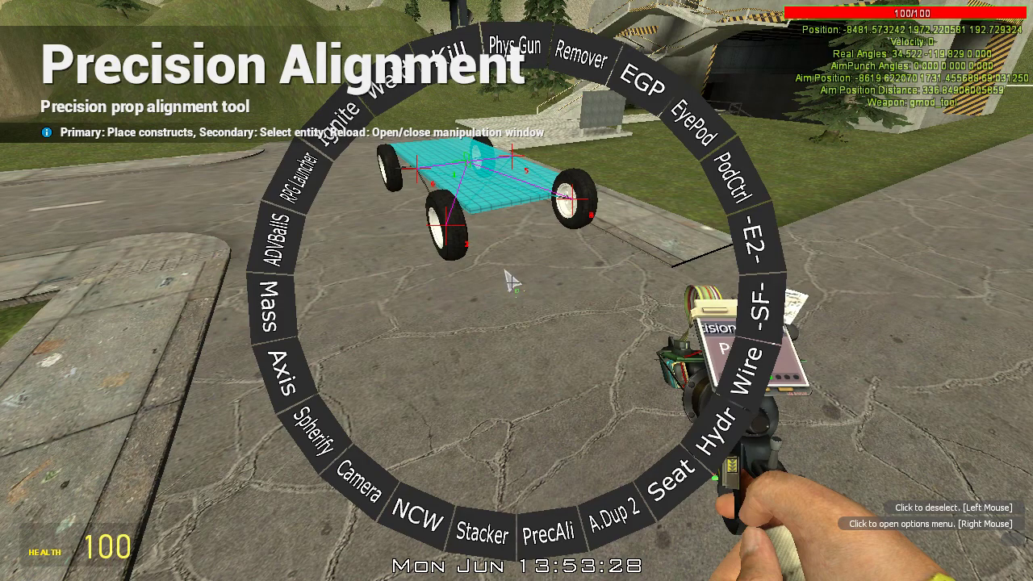
Switch to the No Collide tool
key("q")
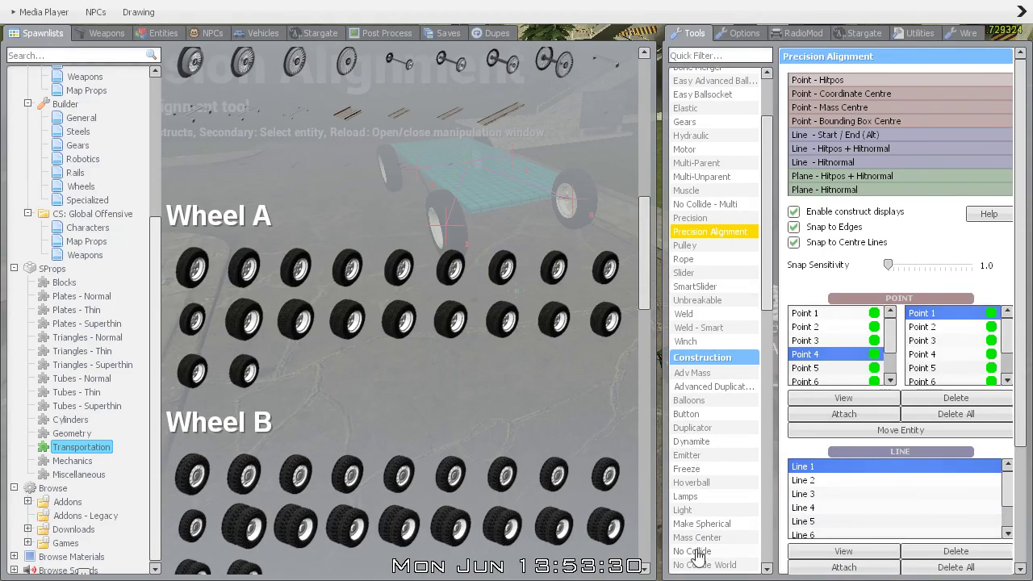
left_click(693, 552)
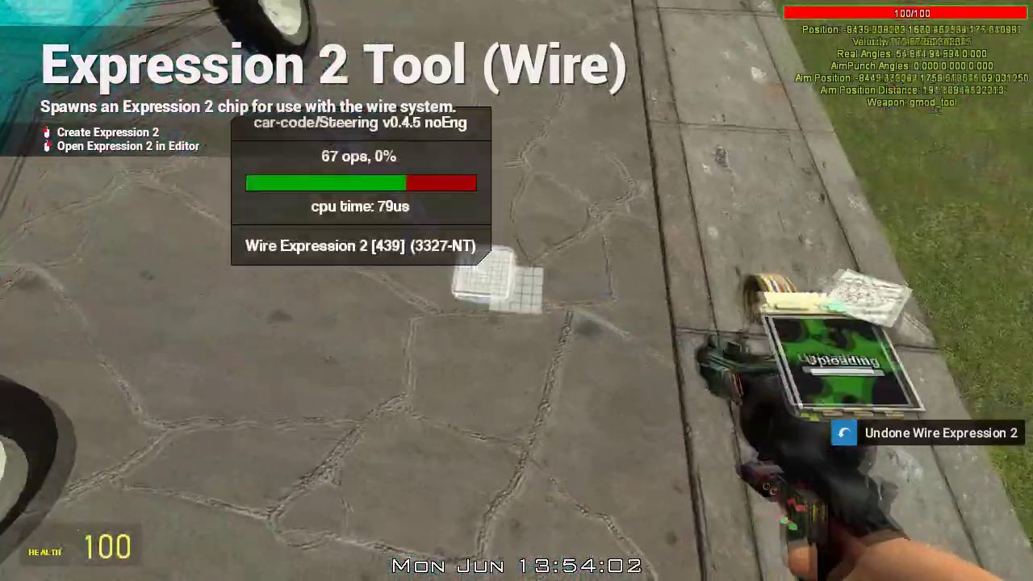
Place the steering Expression 2 chip beside the chassis plate with the physics gun and check its inputs with the Wiring tool
key("1")
left_click_drag(516, 290, 516, 291)
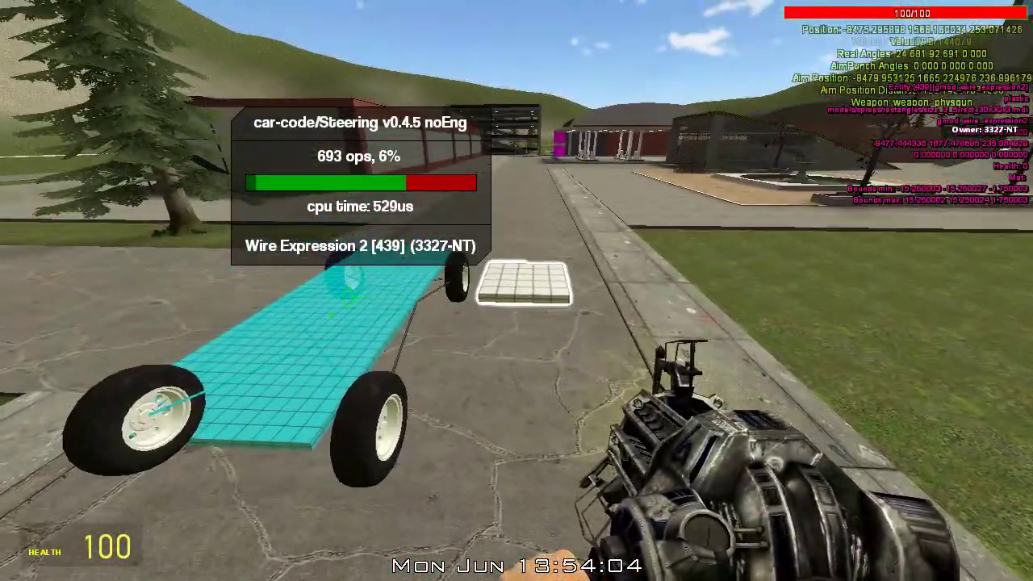
key("q")
key("v")
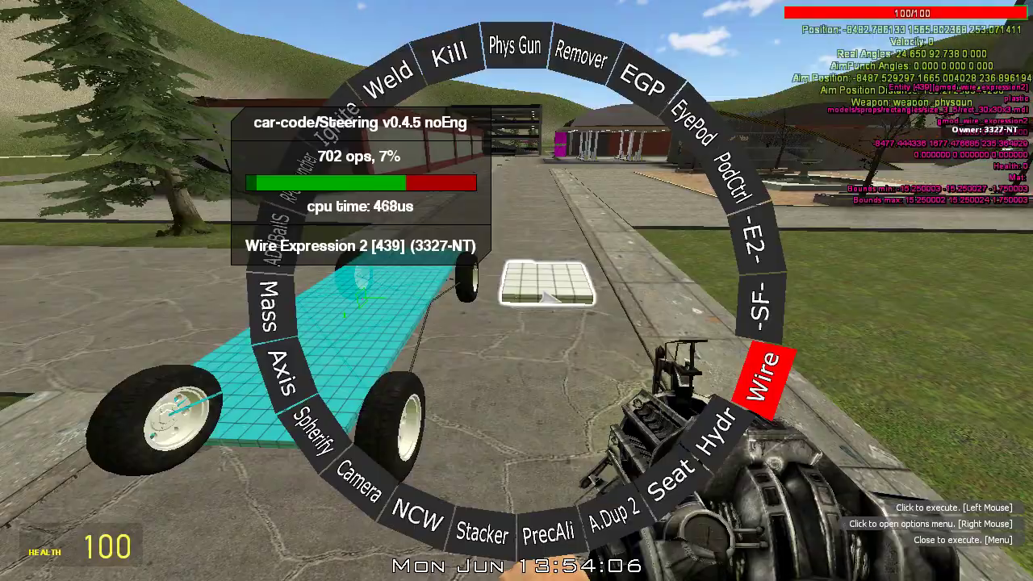
key("q")
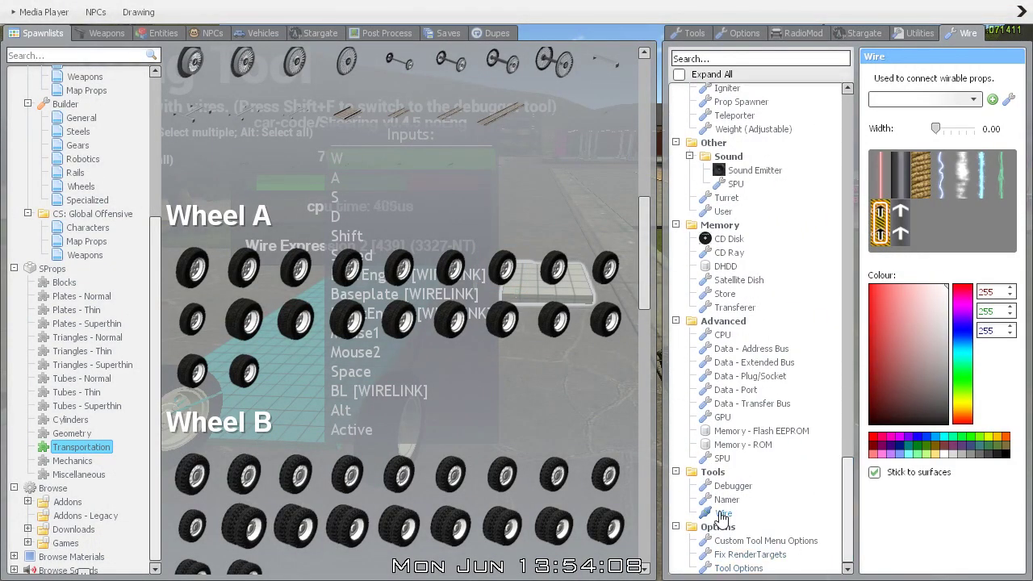
left_click_drag(848, 491, 846, 133)
key("q")
key("w")
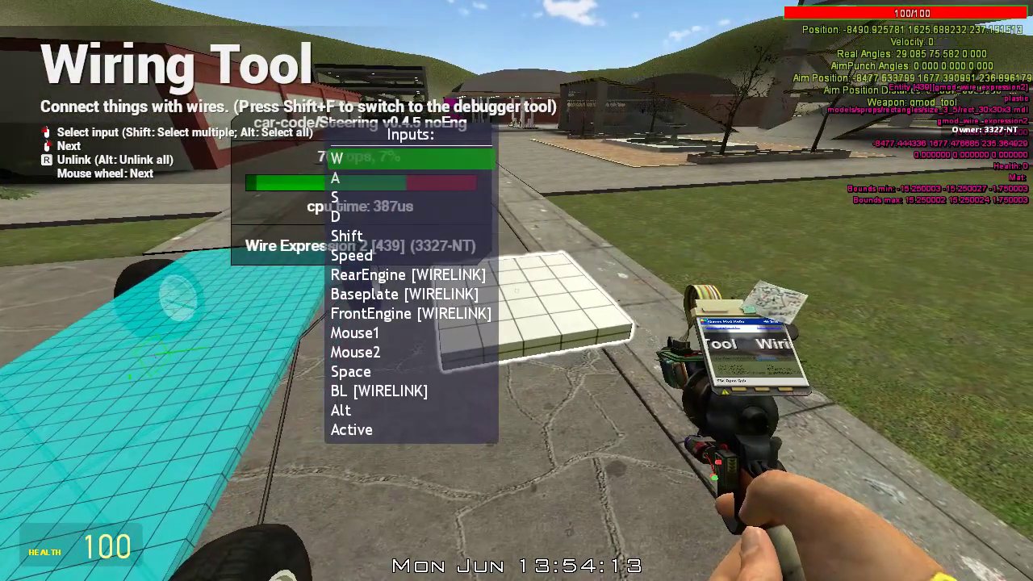
Open the chip's code in the Expression 2 editor and close the car-code/Steering v0.4.5 noEng file
key("g")
left_click(771, 223)
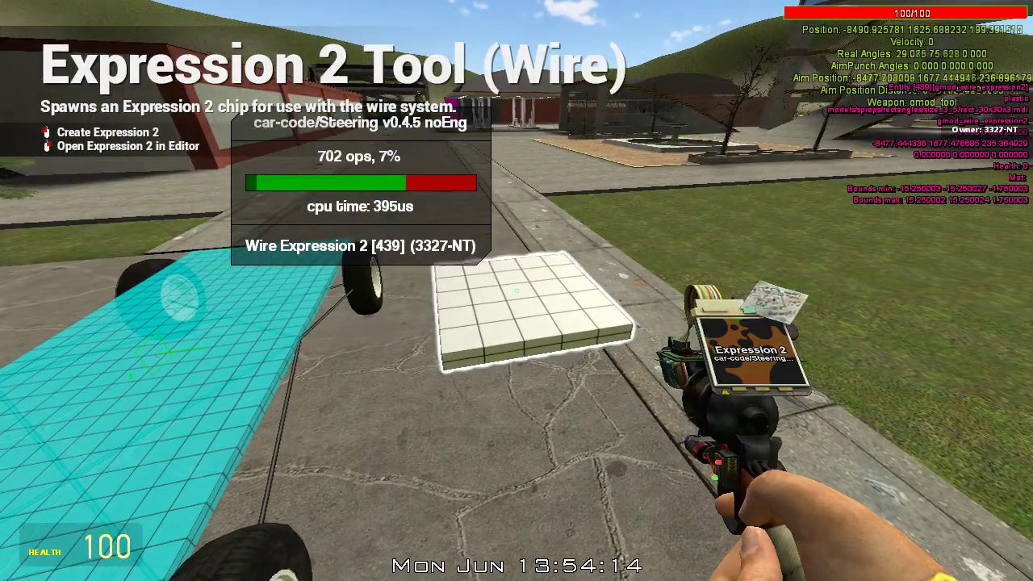
right_click(516, 290)
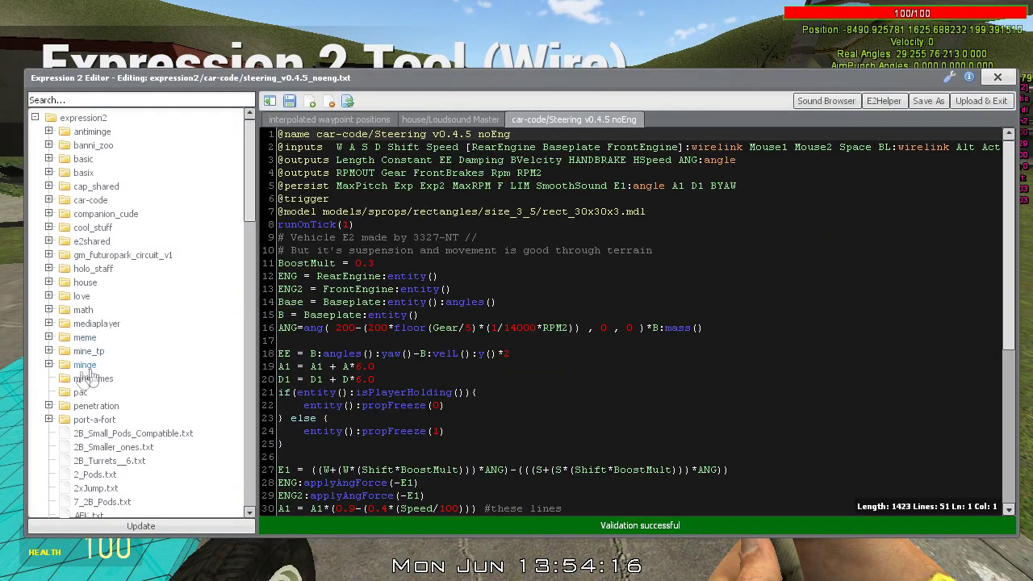
middle_click(570, 127)
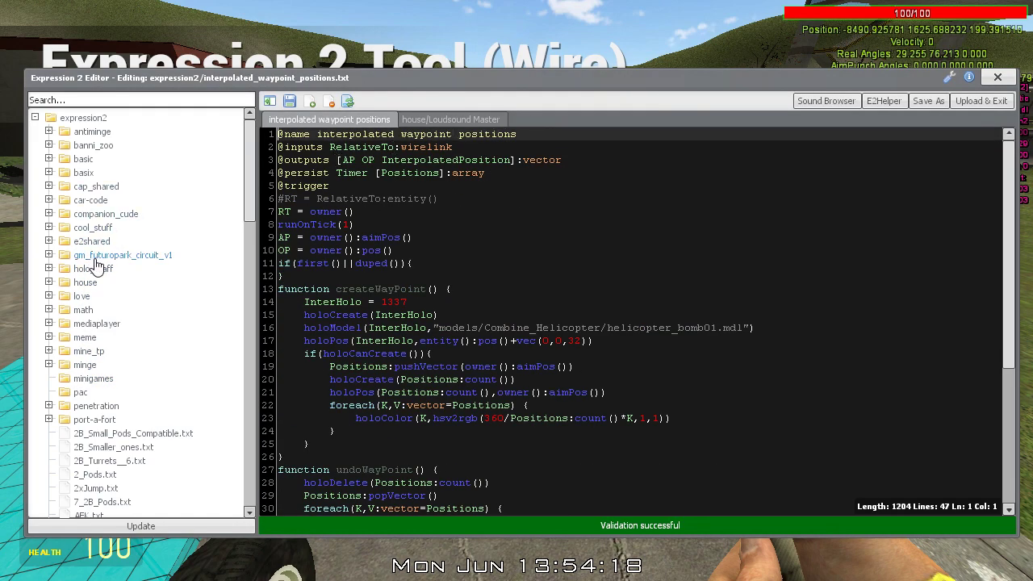
Load the Steering v0.4.6 SteerPure code from the car-code folder and update the Expression 2 chip with it
left_click(87, 206)
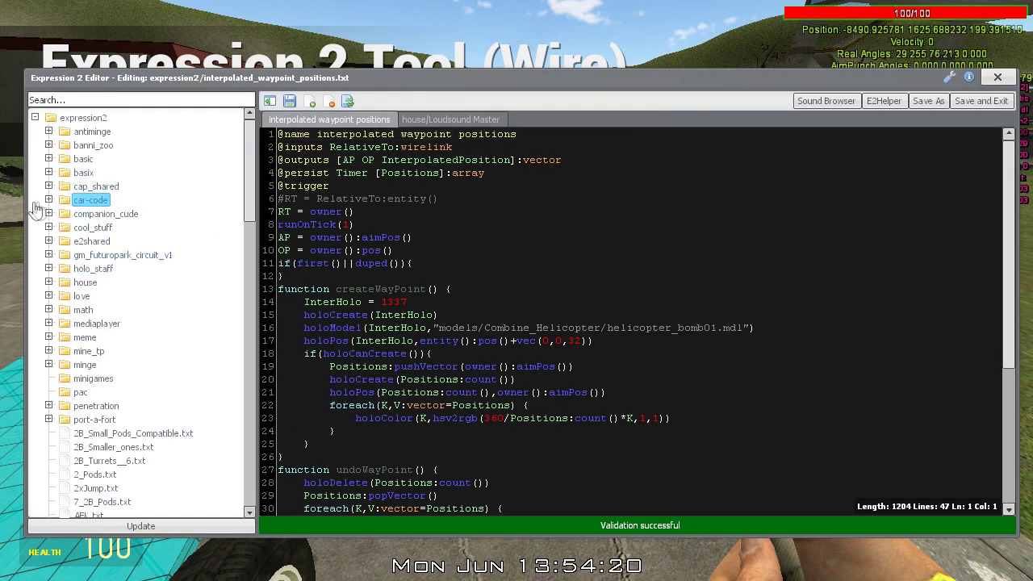
left_click_drag(248, 182, 245, 265)
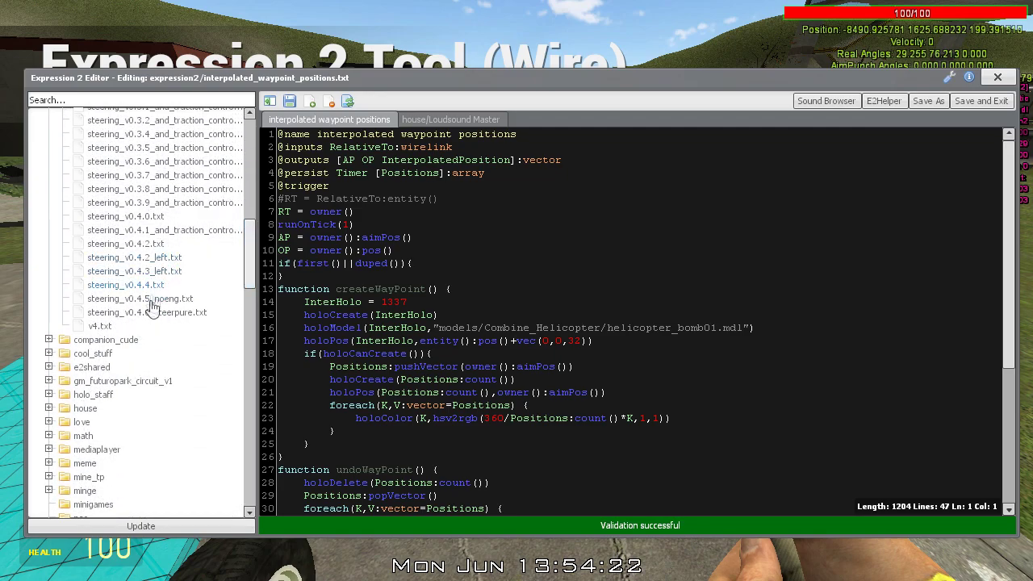
double_click(152, 311)
left_click(997, 79)
left_click(517, 290)
key("s")
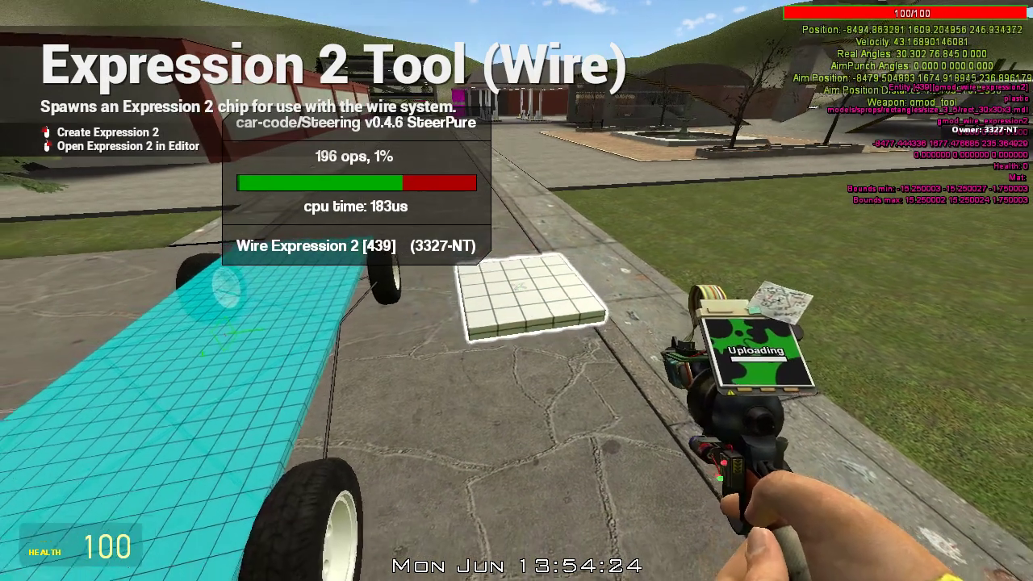
Wire the steering chip's Baseplate wirelink input to the chassis plate with the Wiring tool
key("f")
left_click(751, 361)
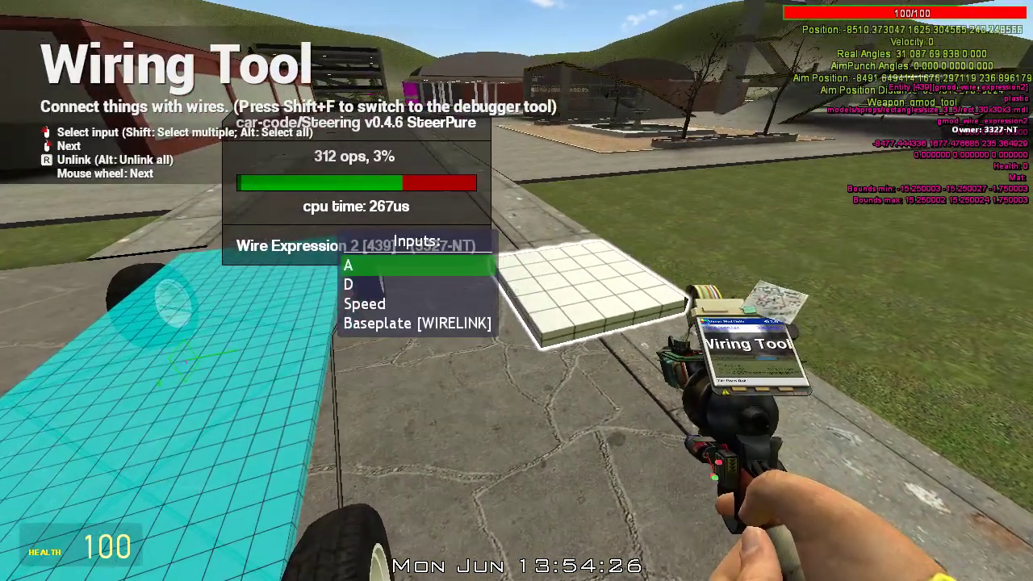
scroll(516, 290, "down", 3)
left_click(517, 291)
left_click(516, 290)
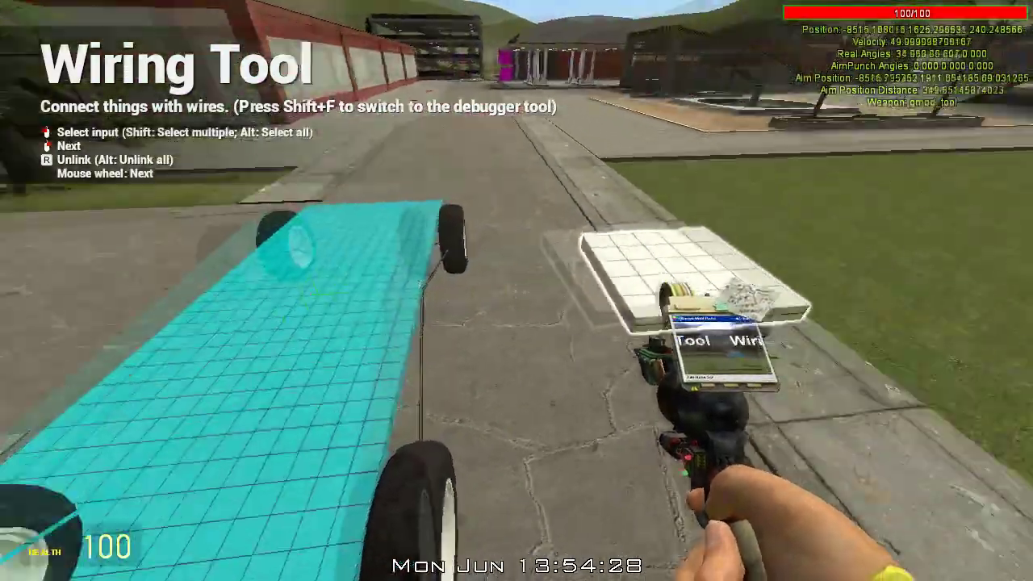
Place a Wire Pod Controller on the steering Expression 2 chip
key("c")
left_click(742, 166)
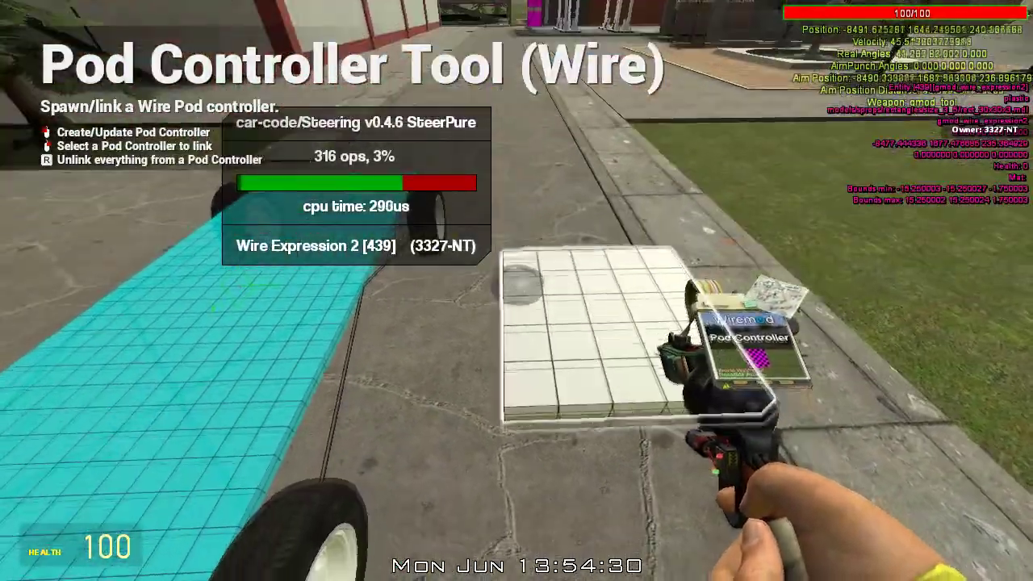
left_click(516, 290)
key("s")
Spawn a seat beside the chip and link it to the Pod Controller
key("c")
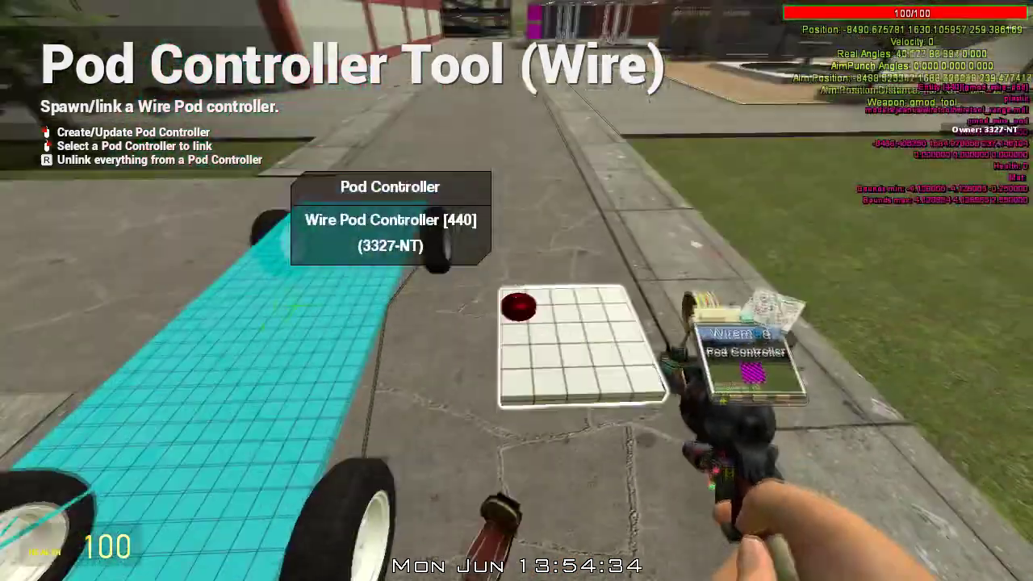
right_click(516, 290)
left_click(516, 290)
Set the seat upright beside the Expression 2 chip and freeze it there with the physics gun
key("1")
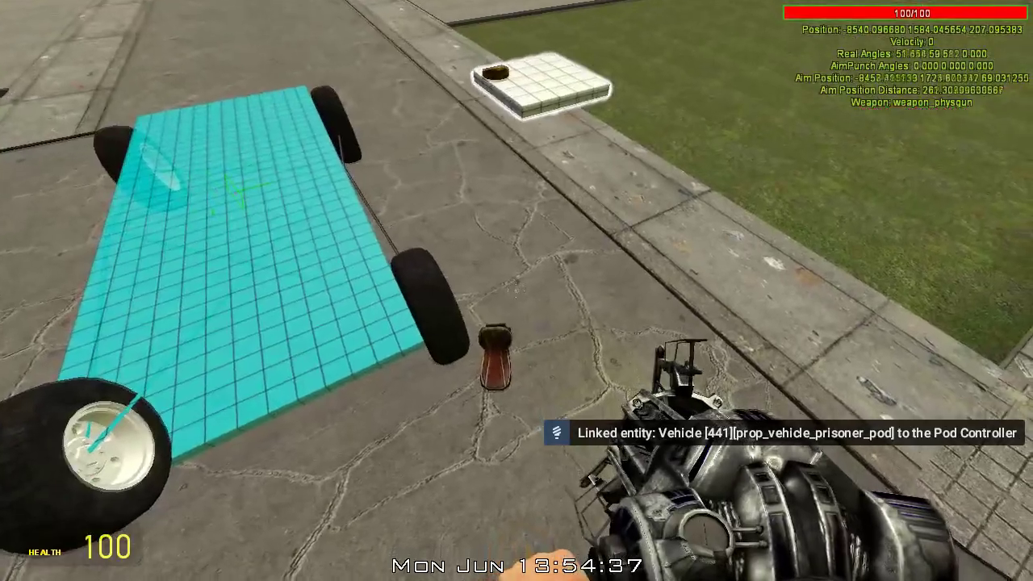
key("s")
left_click(517, 290)
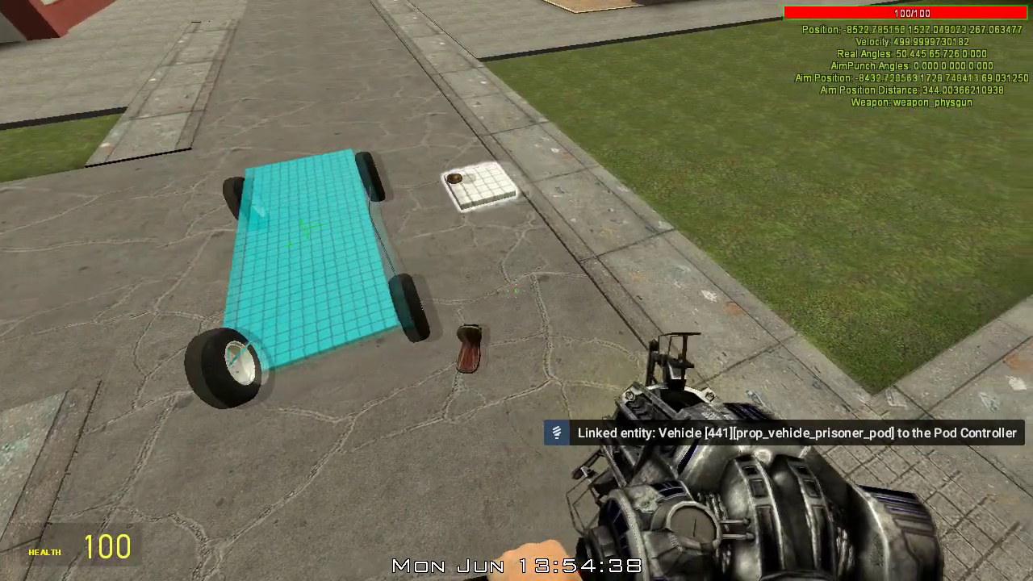
key("w")
left_click(517, 290)
left_click_drag(516, 290, 516, 291)
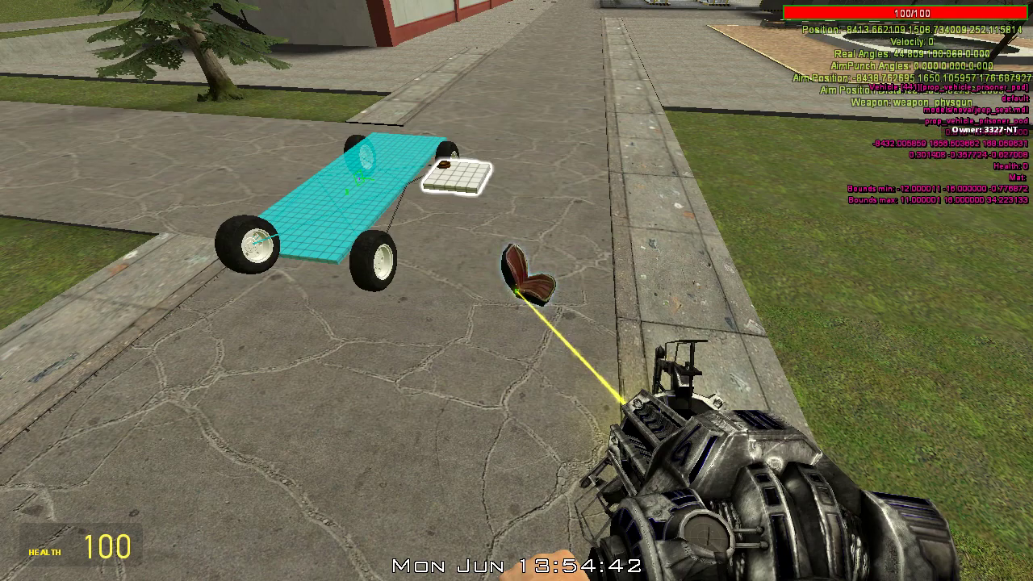
left_click_drag(516, 290, 516, 290)
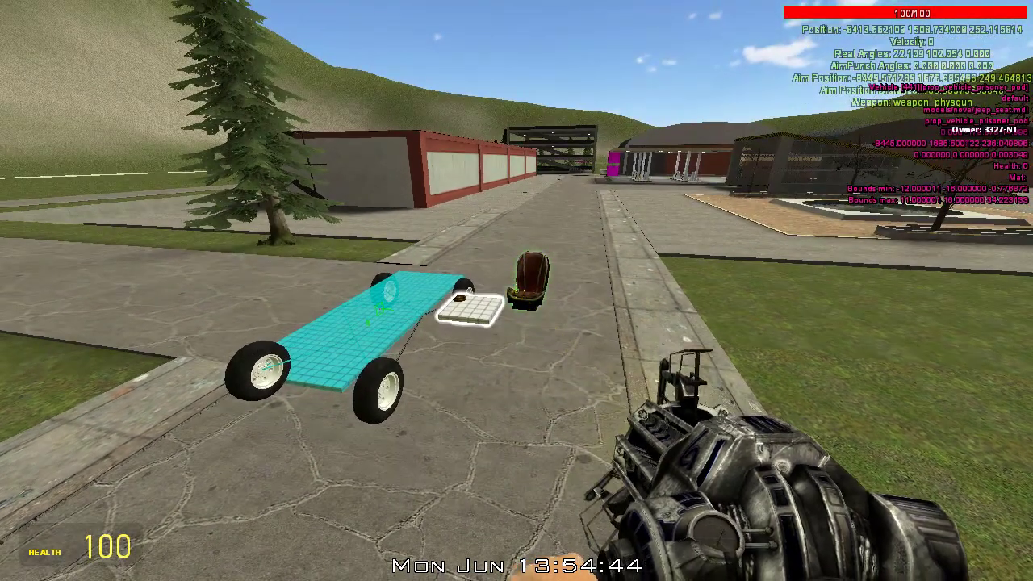
Rotate the selected wheel 90 degrees in yaw, relative to the entity, with Precision Alignment
key("q")
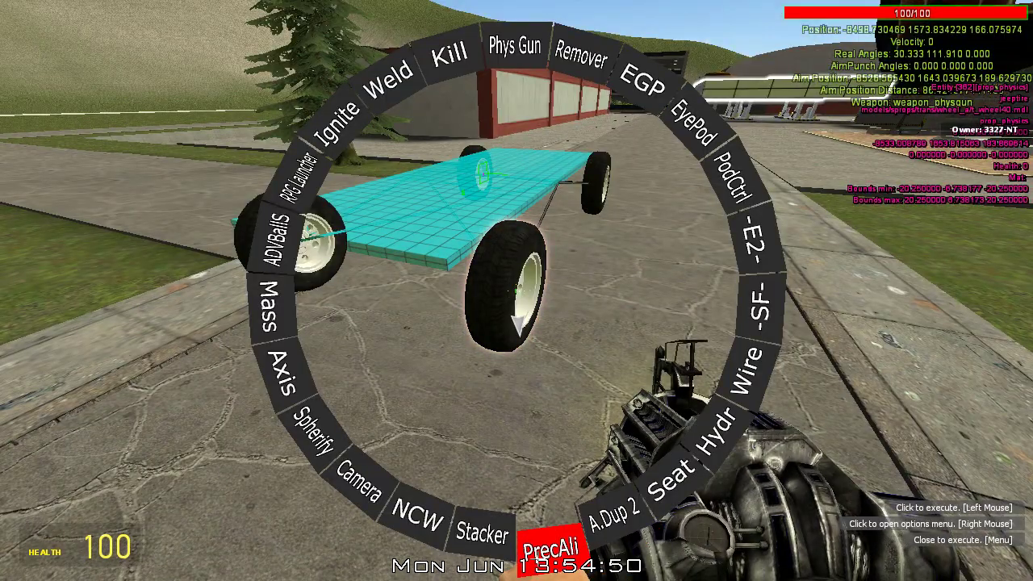
left_click(519, 325)
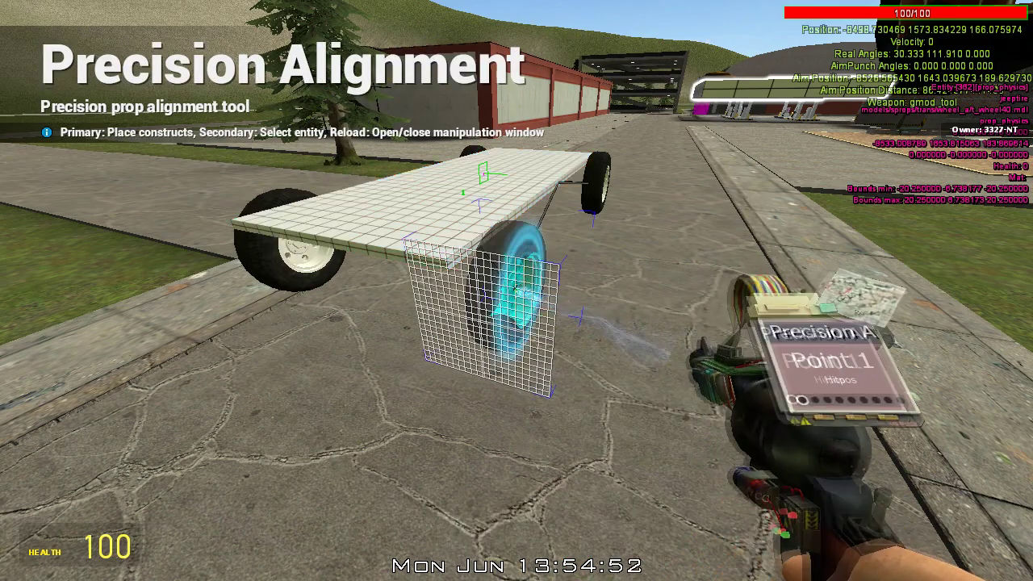
key("r")
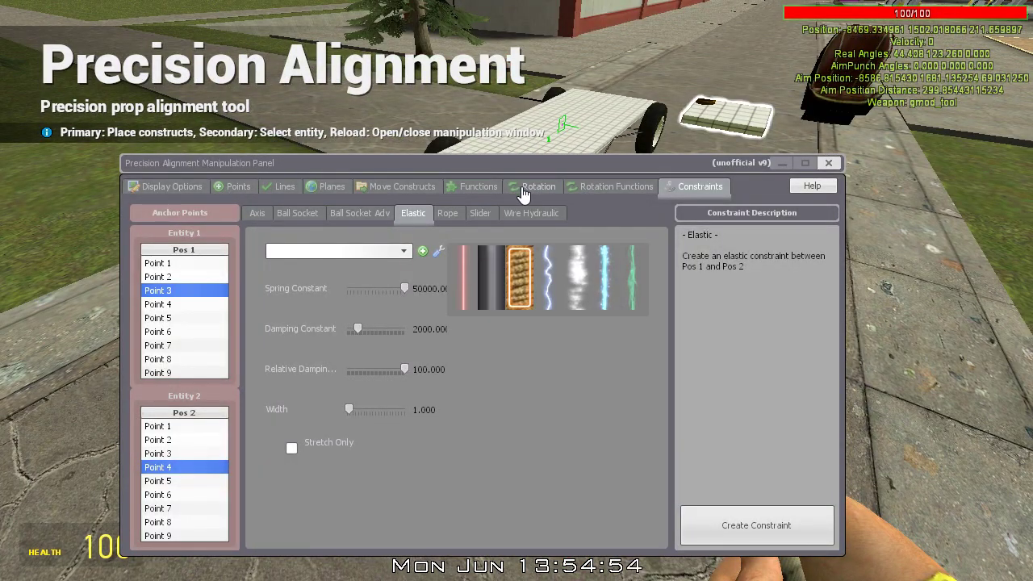
left_click(529, 189)
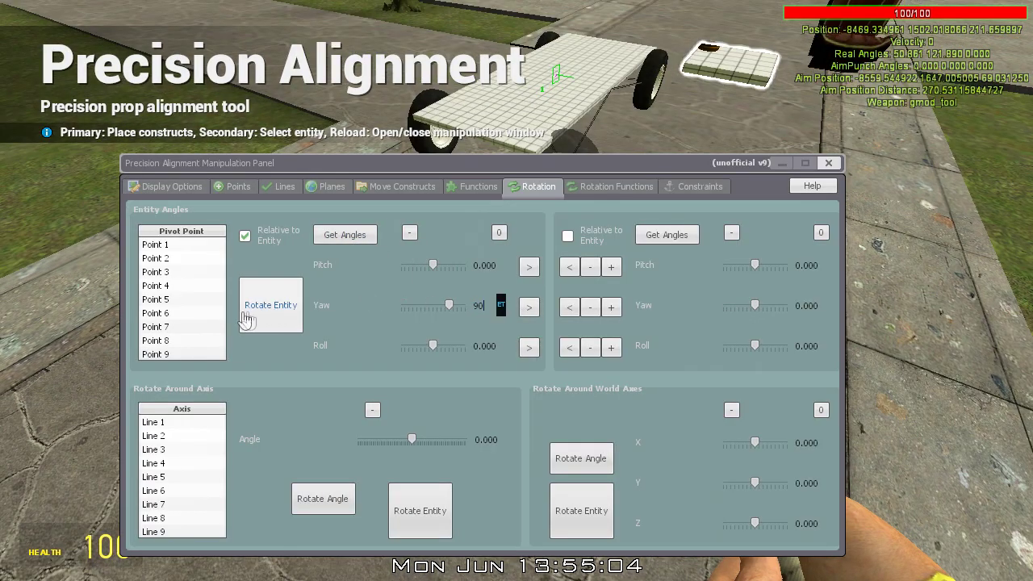
left_click(270, 310)
key("r")
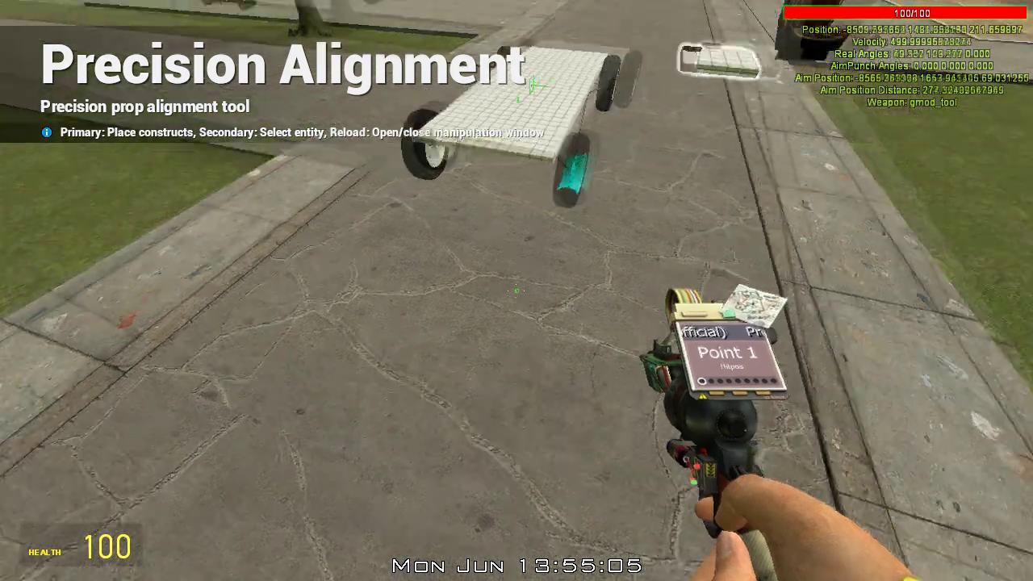
Choose the Ball Socket - Advanced tool with the North/South Ball Socket Wheel preset, free movement and no-collide enabled
key("q")
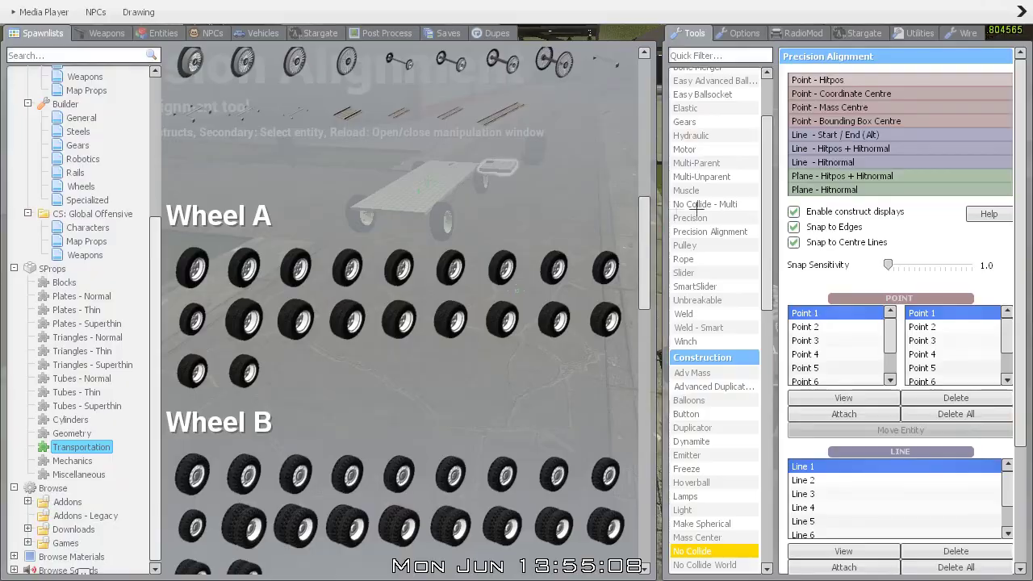
scroll(768, 171, "up", 4)
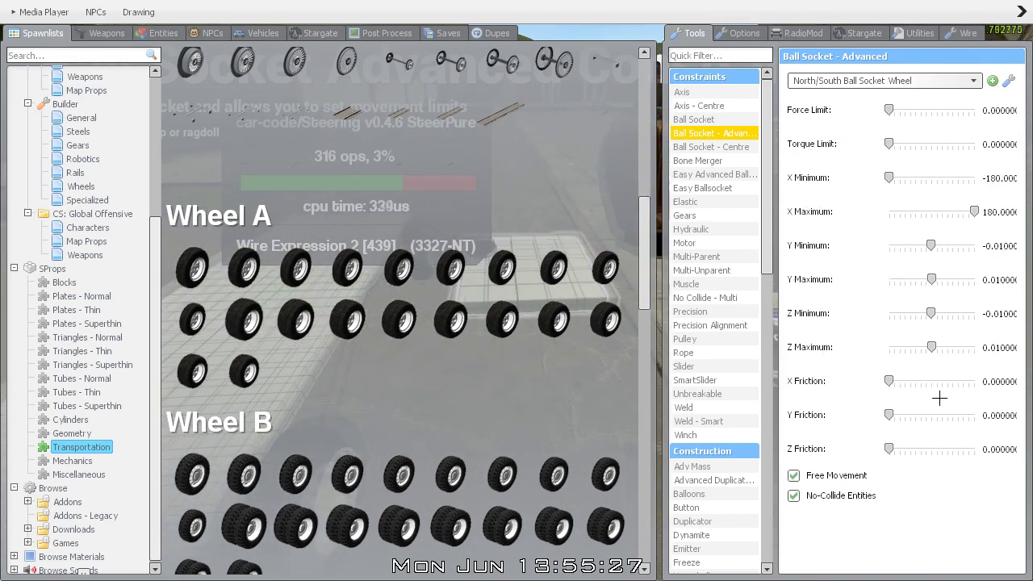
key("q")
key("q")
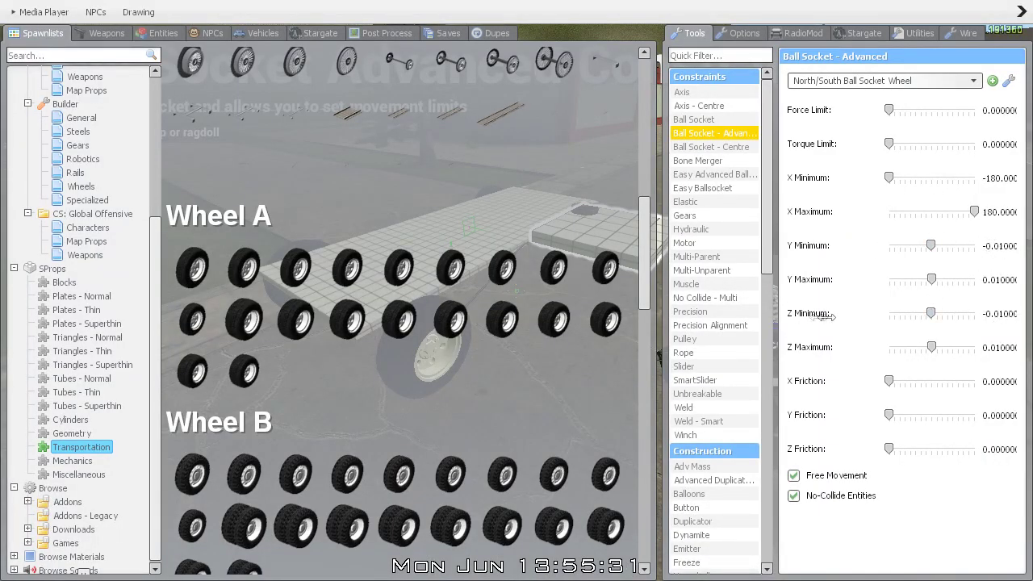
Constrain the four wheels to the SProps baseplate with the Ball Socket - Advanced tool
key("q")
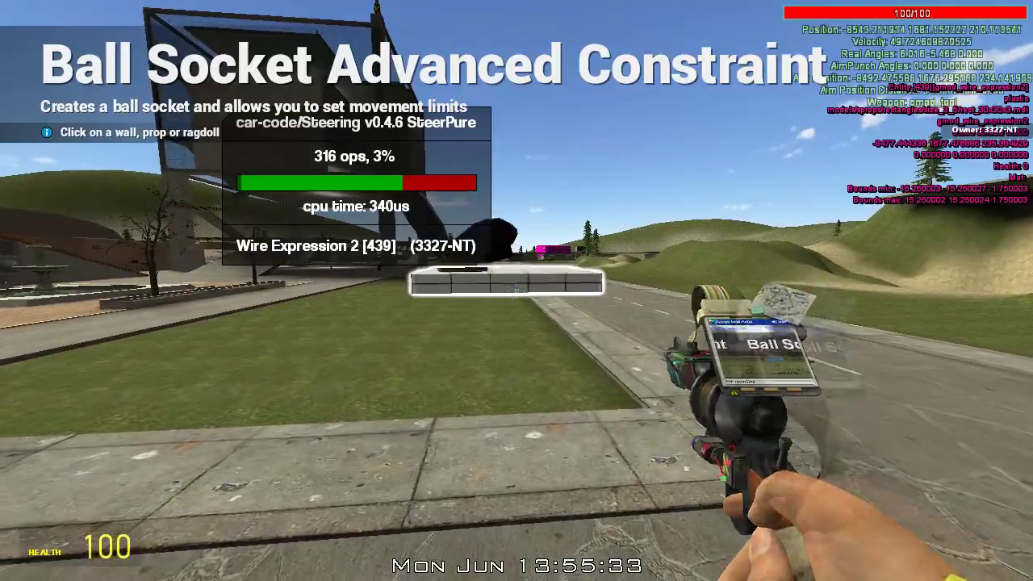
key("s")
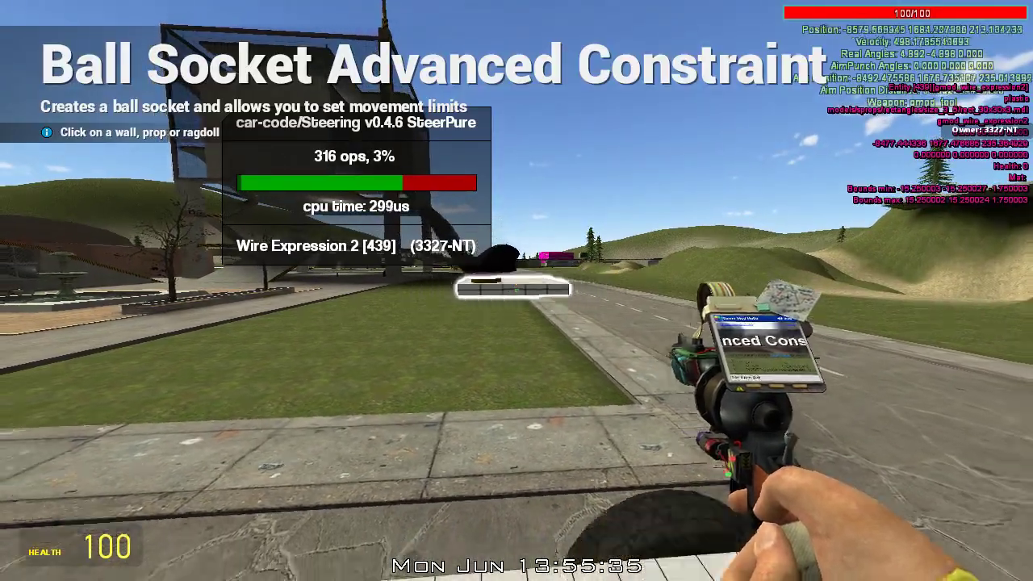
key("w")
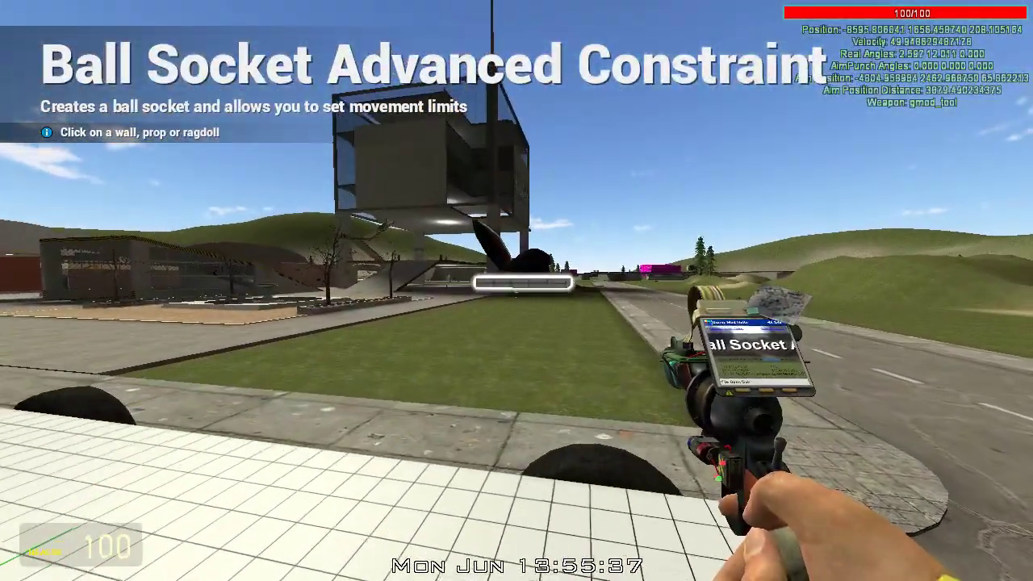
left_click(516, 290)
left_click(517, 290)
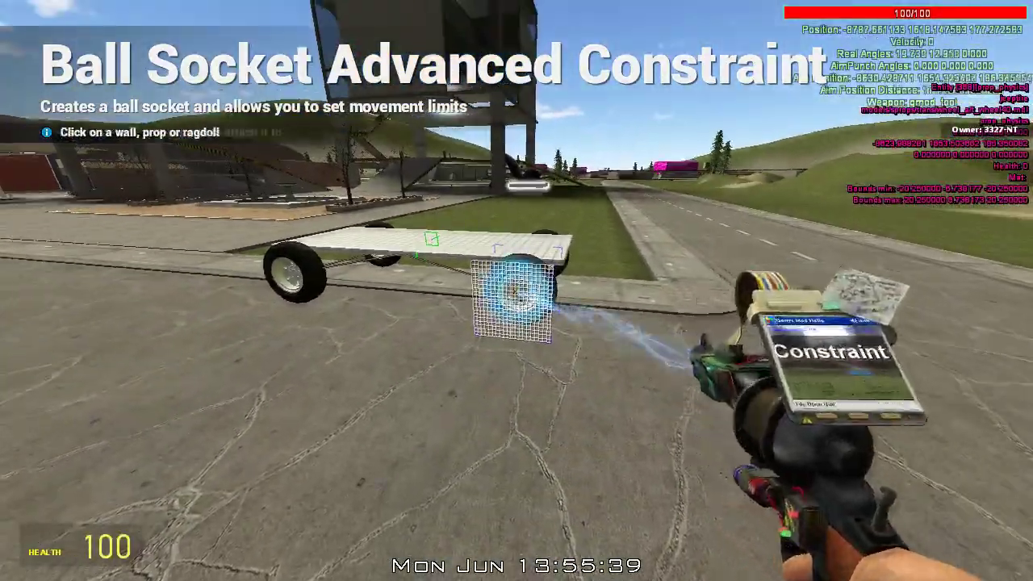
left_click(516, 291)
left_click(516, 290)
left_click(516, 290)
left_click(516, 290)
left_click(517, 290)
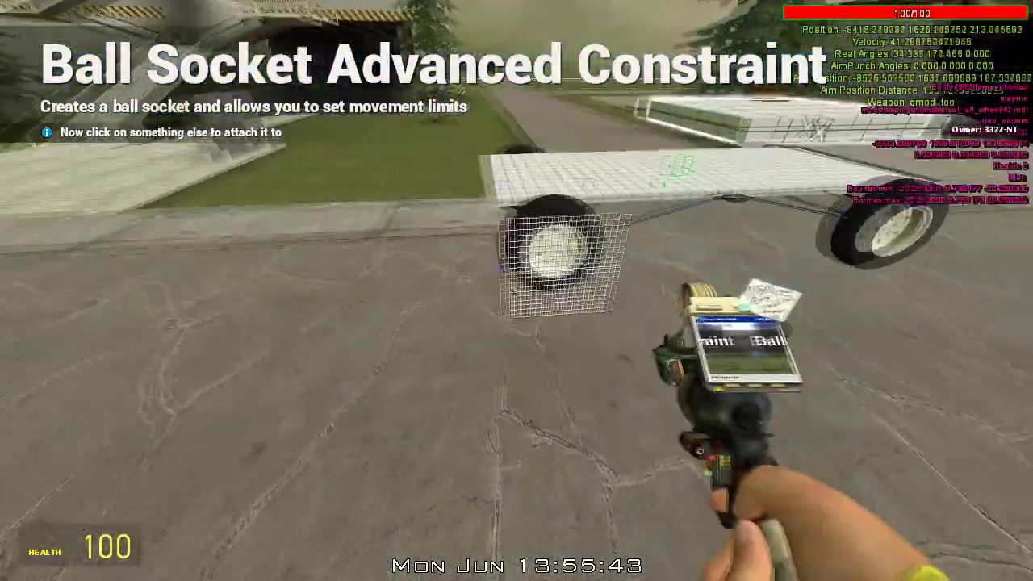
left_click(516, 291)
left_click(517, 290)
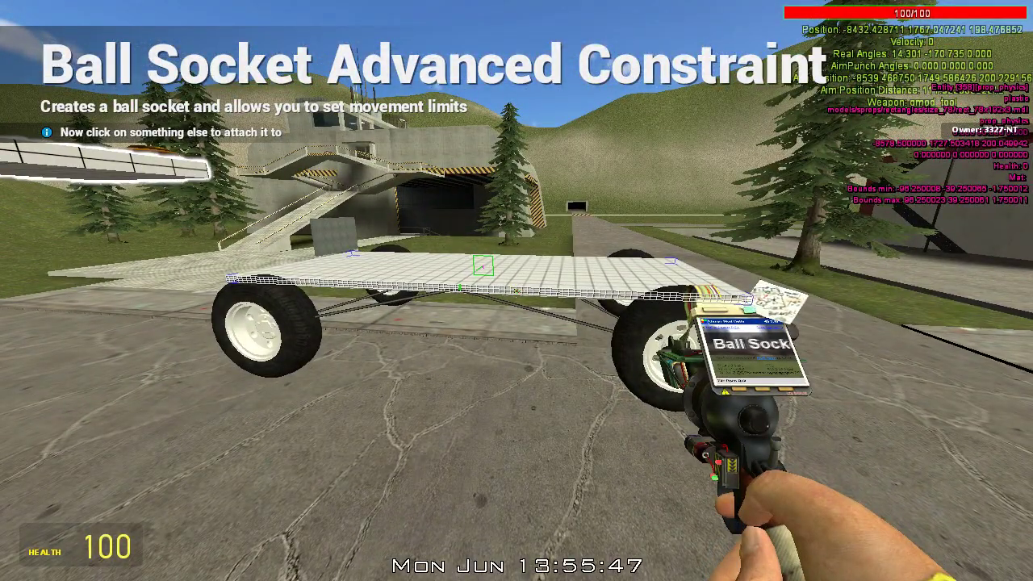
left_click(516, 290)
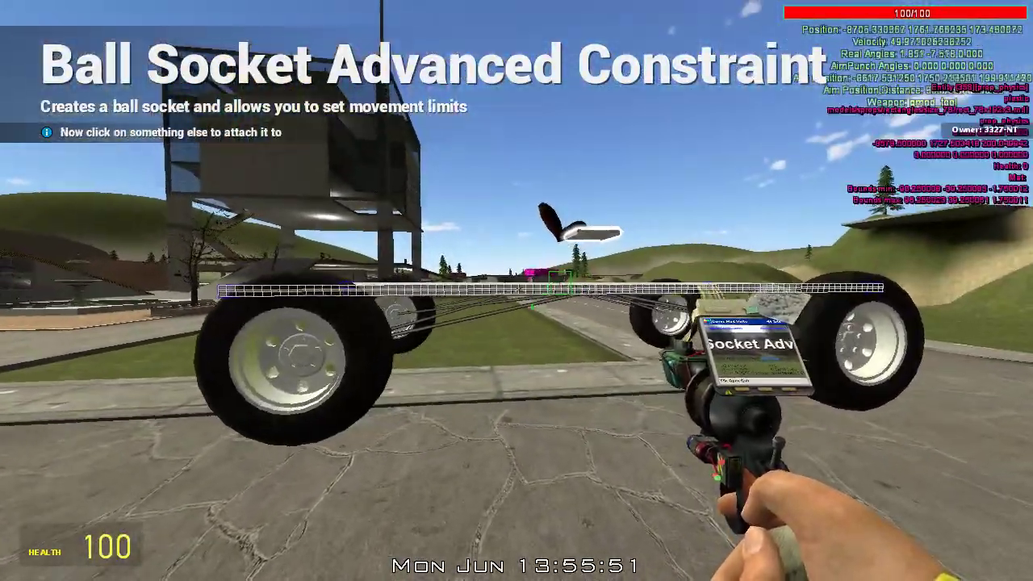
left_click(516, 290)
Wire the steering Expression 2 chip's A and D inputs to the Pod Controller's A and D outputs
key("w")
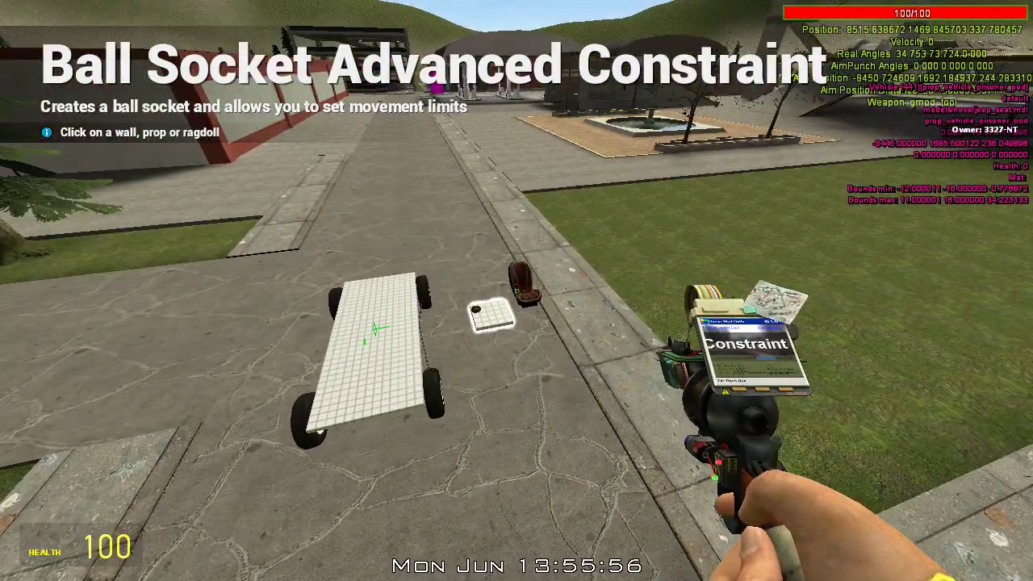
key("w")
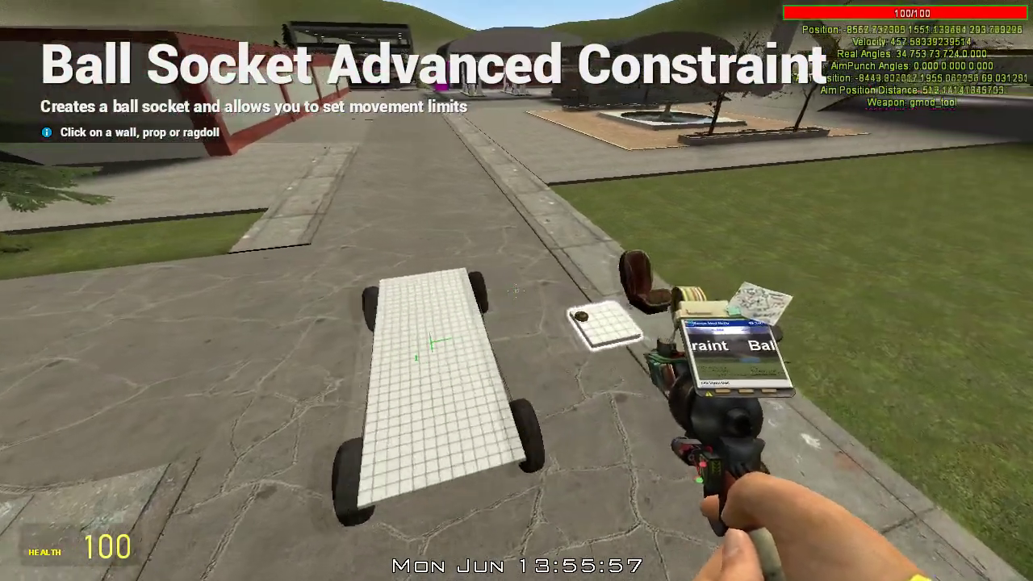
key("q")
left_click(761, 382)
key("w")
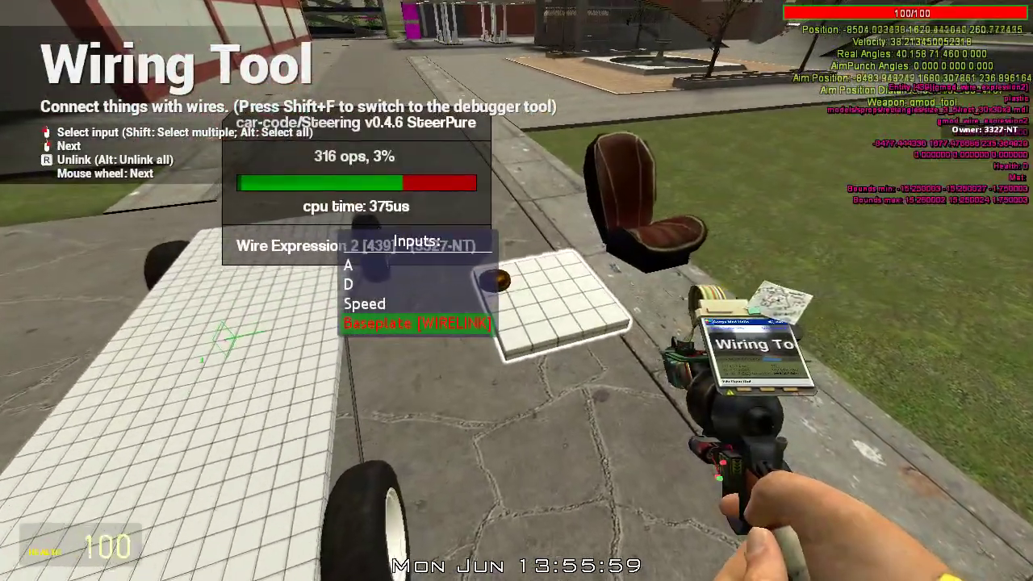
left_click(516, 291)
key("w")
left_click(516, 291)
left_click(516, 291)
scroll(517, 290, "down", 1)
left_click(516, 291)
left_click(517, 290)
left_click(516, 291)
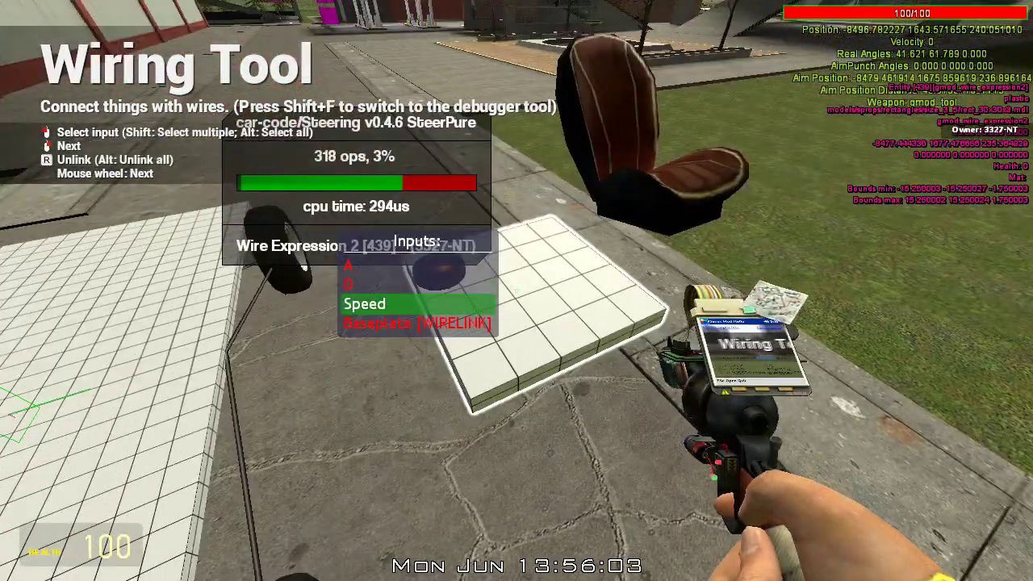
key("c")
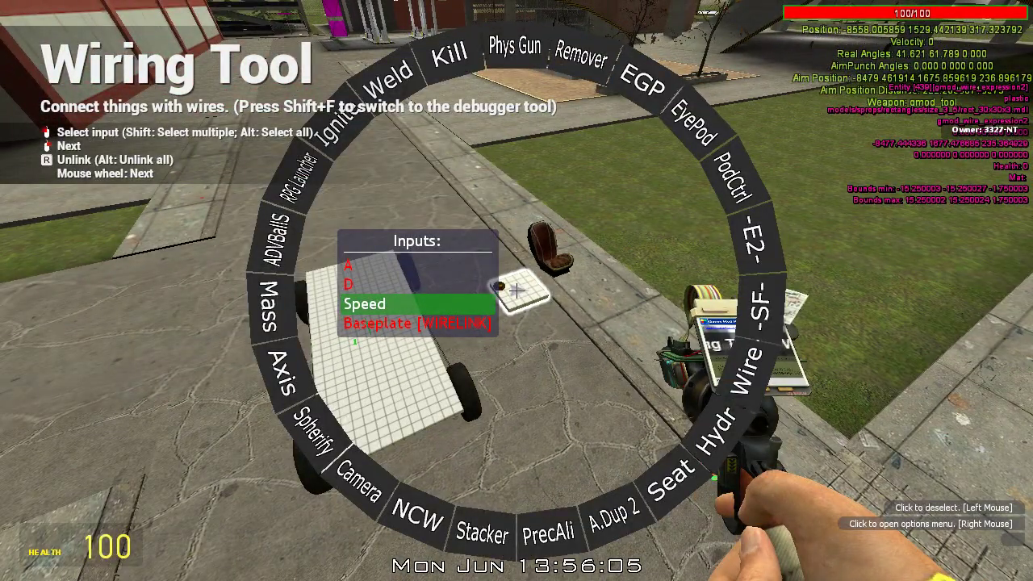
key("w")
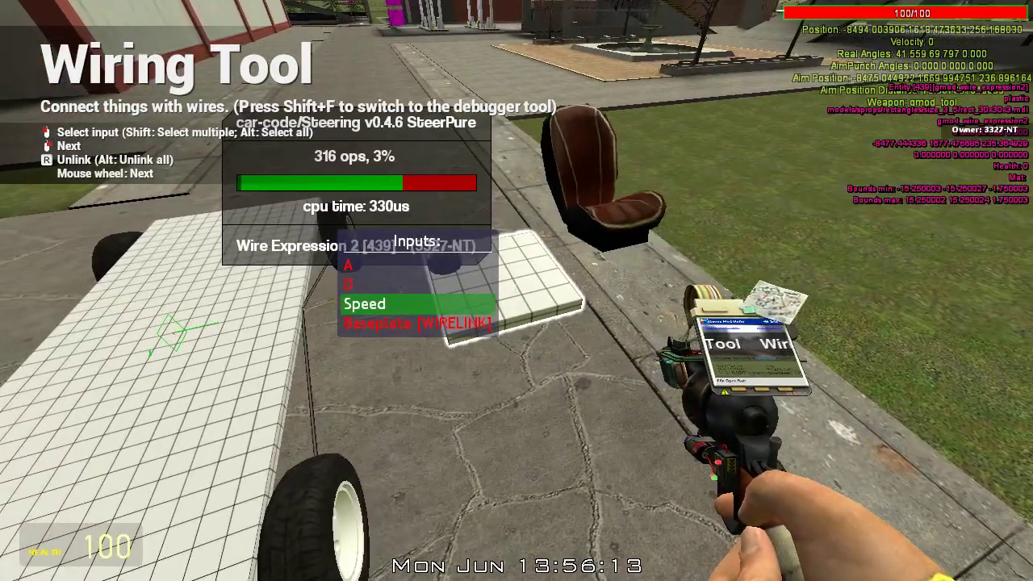